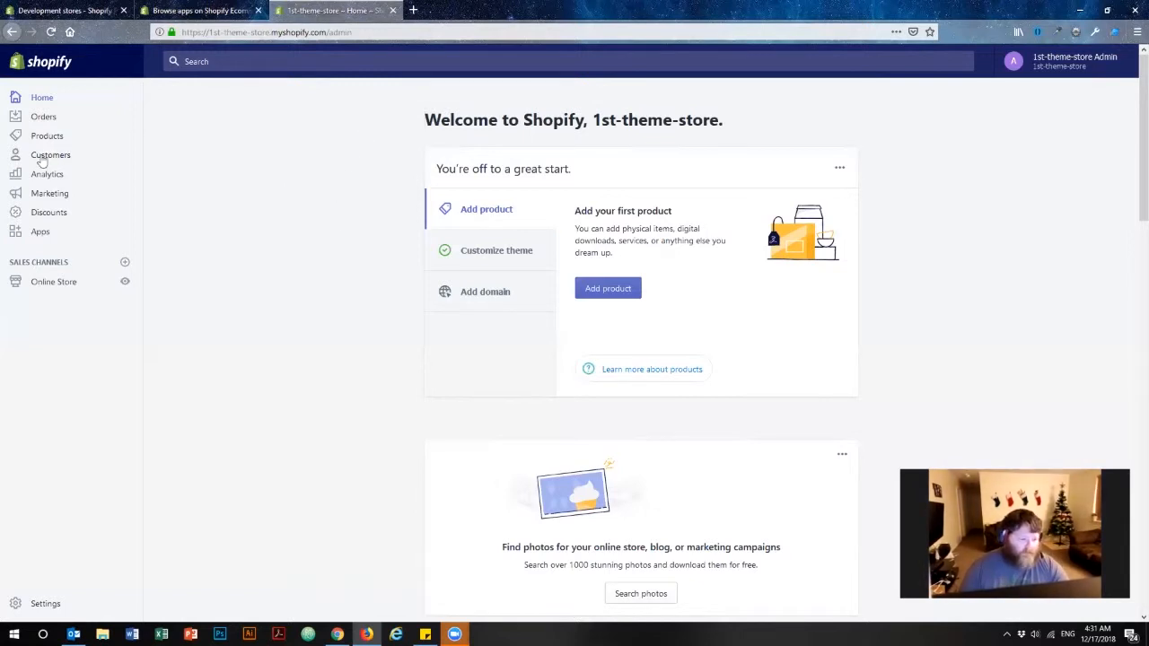
Go to the store's Apps page and open the Shopify App Store.
{"action": "left_click", "coordinate": [40, 233]}
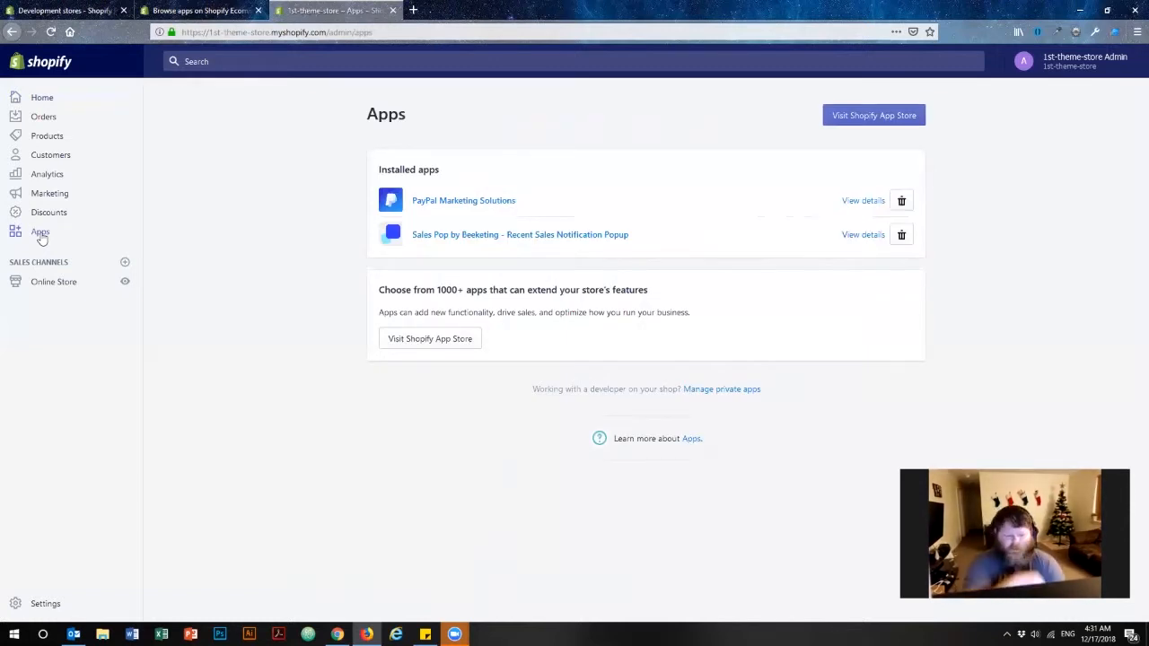
{"action": "left_click_drag", "start_coordinate": [461, 172], "coordinate": [357, 165]}
{"action": "left_click", "coordinate": [359, 166]}
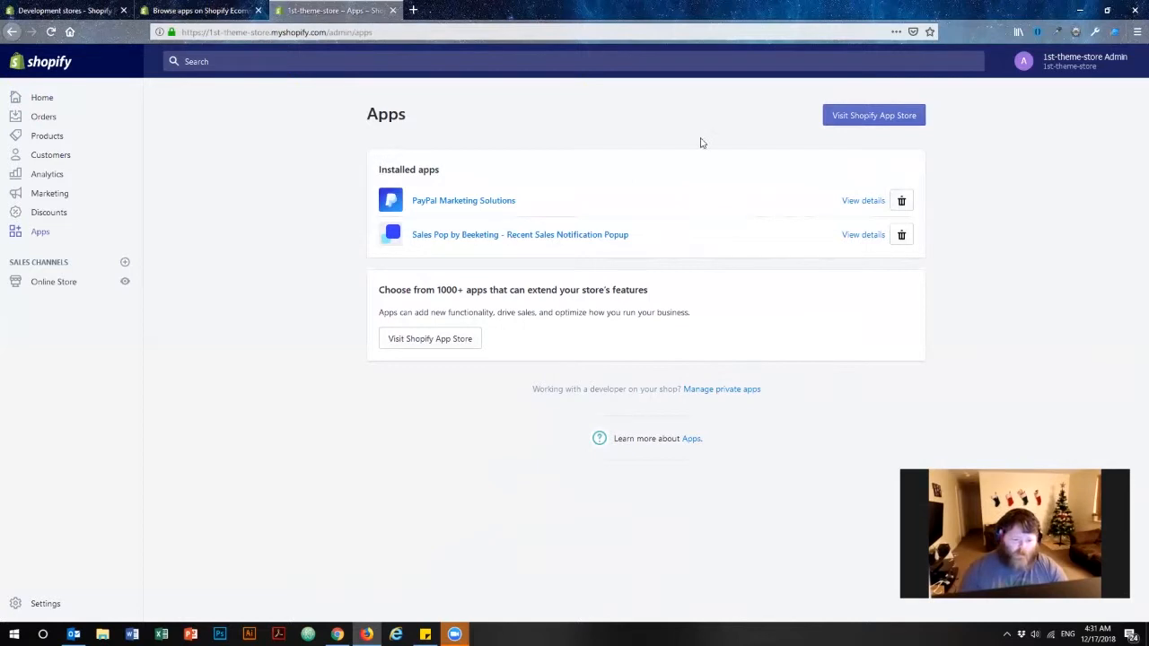
{"action": "left_click", "coordinate": [898, 116]}
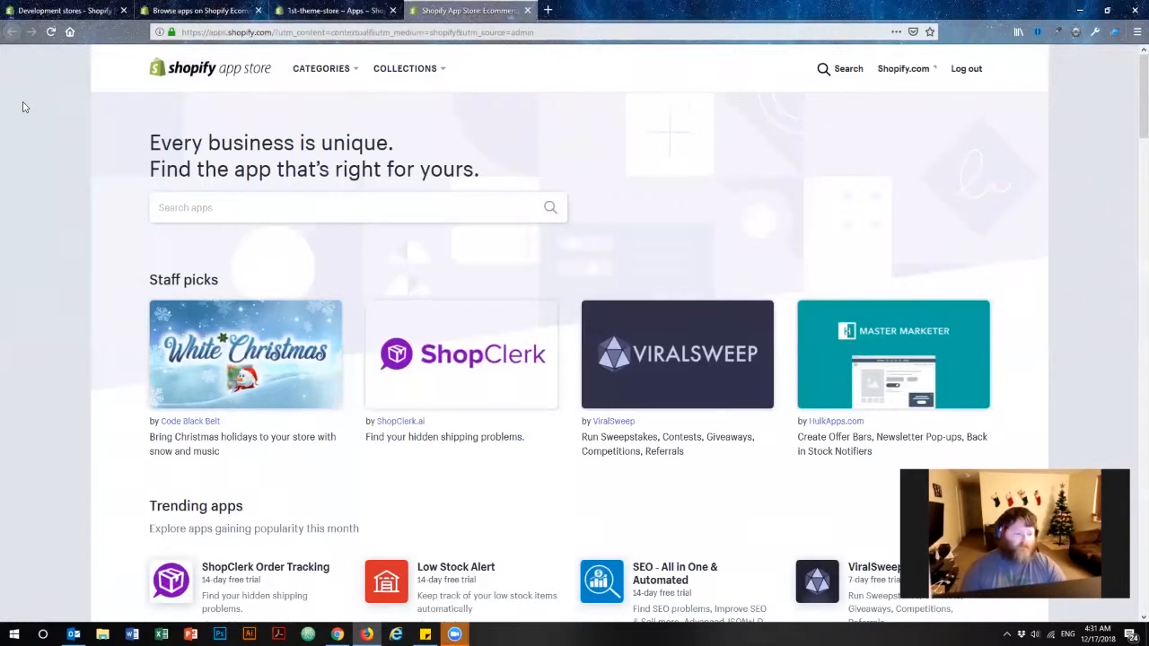
Search the app store for "free shipping bar" using the suggested search term.
{"action": "left_click", "coordinate": [273, 206]}
{"action": "type", "text": "free s"}
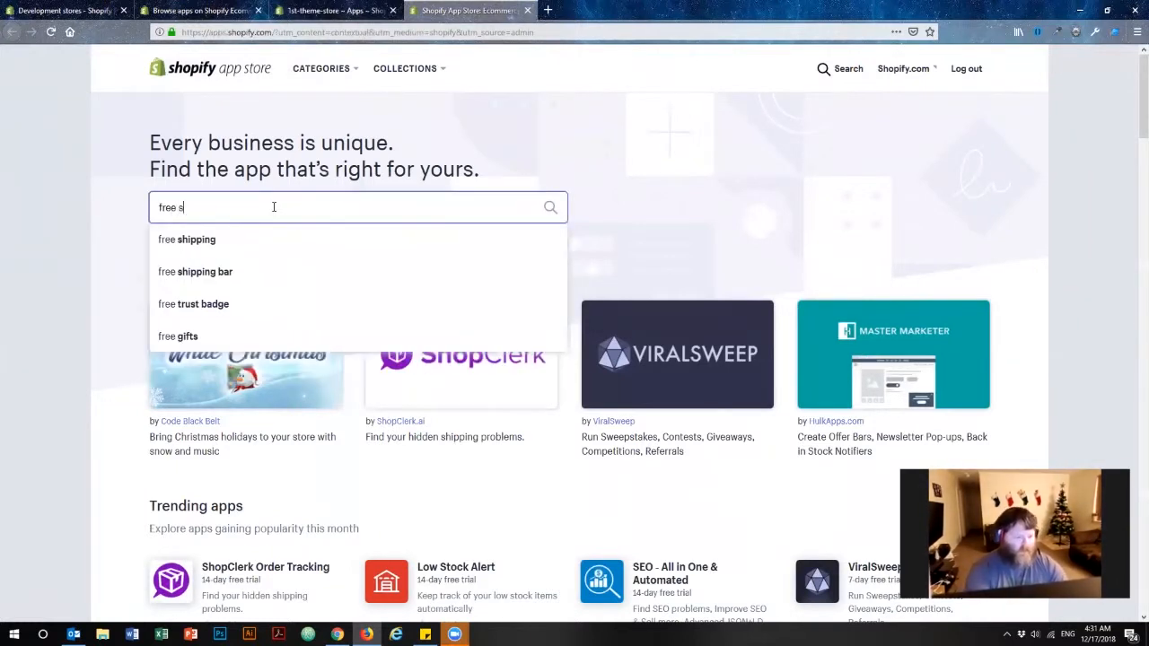
{"action": "type", "text": "h"}
{"action": "key", "text": "Down"}
{"action": "key", "text": "Down"}
{"action": "key", "text": "Return"}
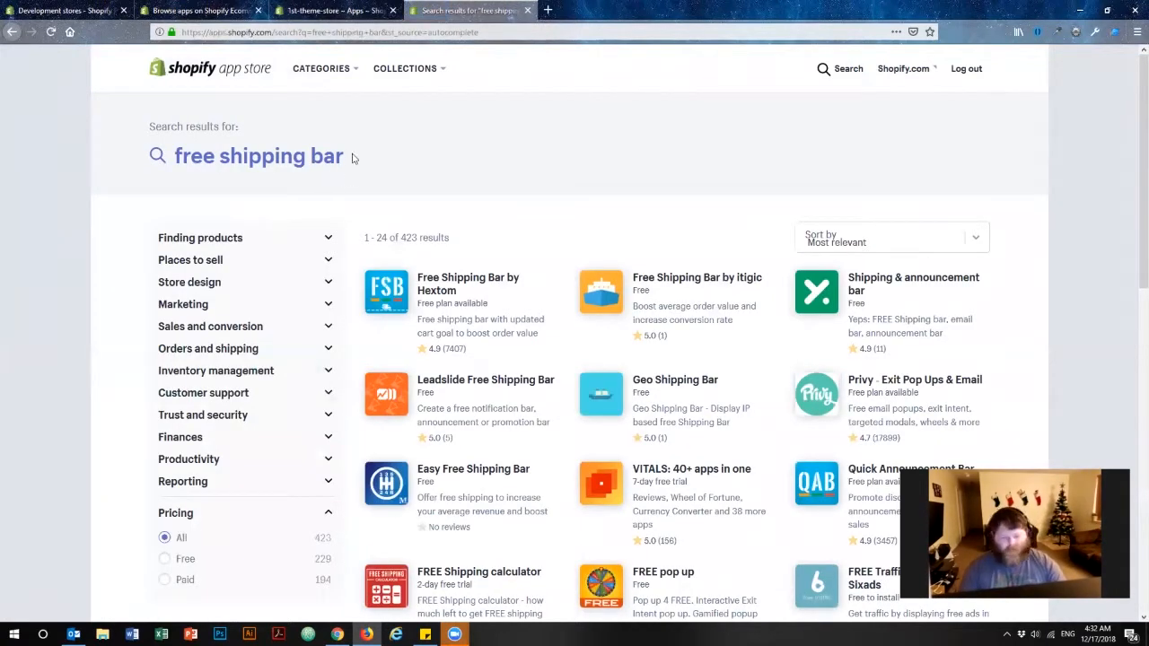
Open the Free Shipping Bar by Hextom listing from the search results.
{"action": "scroll", "coordinate": [510, 131], "scroll_direction": "down", "scroll_amount": 1}
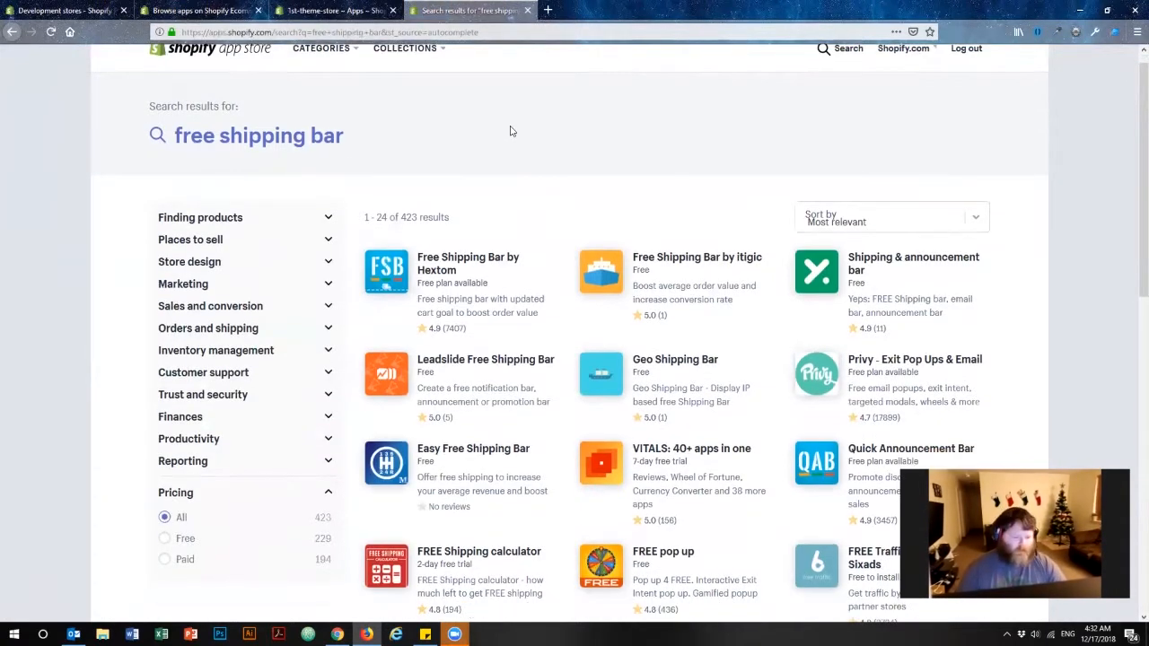
{"action": "scroll", "coordinate": [517, 152], "scroll_direction": "down", "scroll_amount": 1}
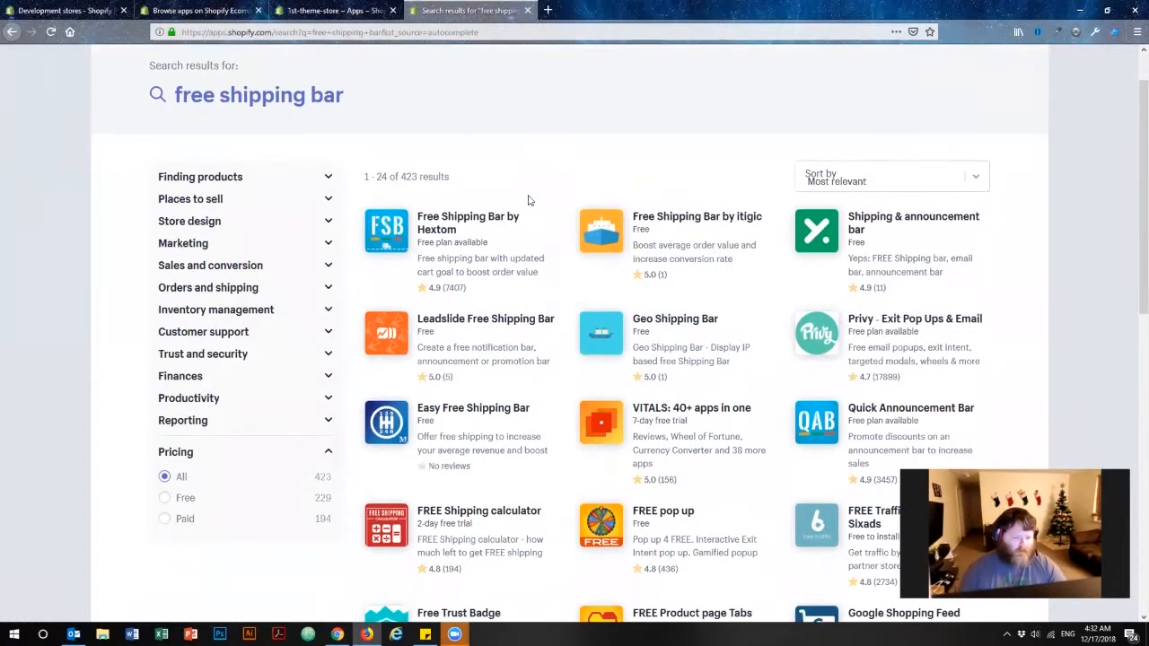
{"action": "left_click", "coordinate": [463, 220]}
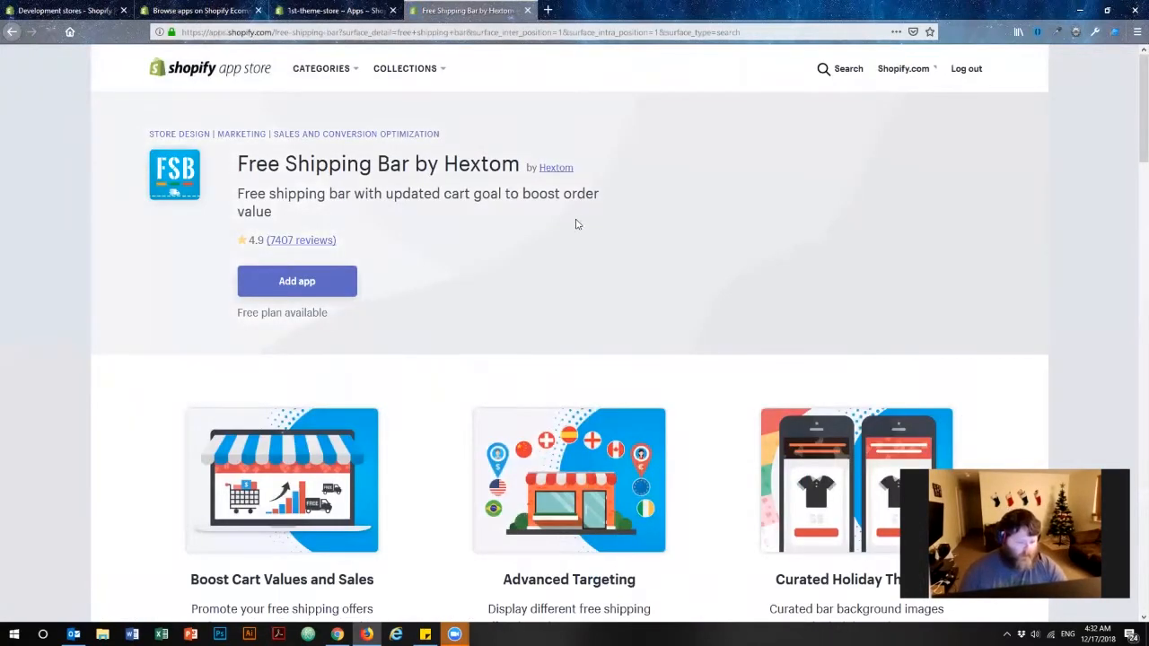
Review the app listing's features, media gallery screenshots and pricing plans.
{"action": "scroll", "coordinate": [580, 223], "scroll_direction": "down", "scroll_amount": 3}
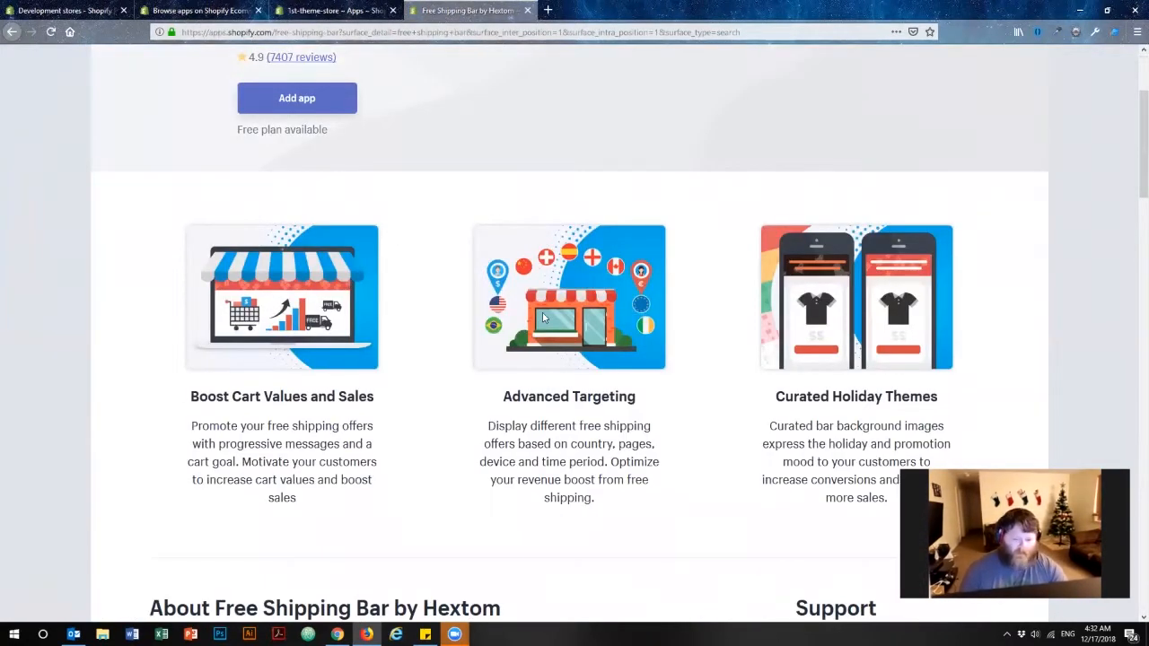
{"action": "scroll", "coordinate": [261, 155], "scroll_direction": "down", "scroll_amount": 9}
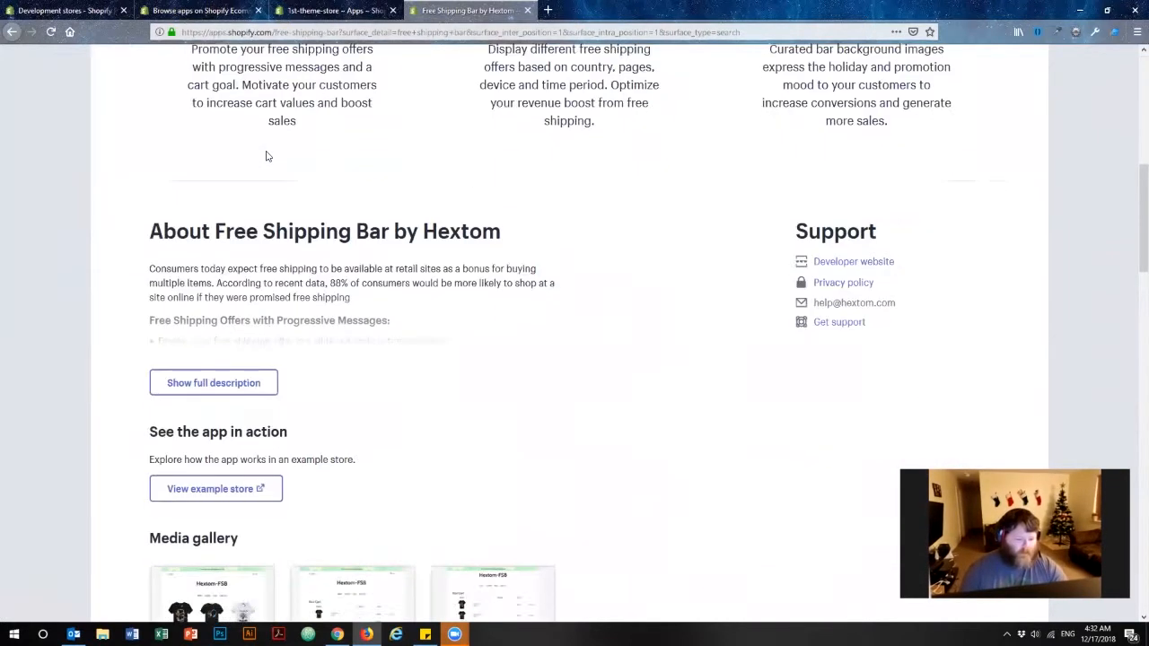
{"action": "scroll", "coordinate": [276, 164], "scroll_direction": "down", "scroll_amount": 3}
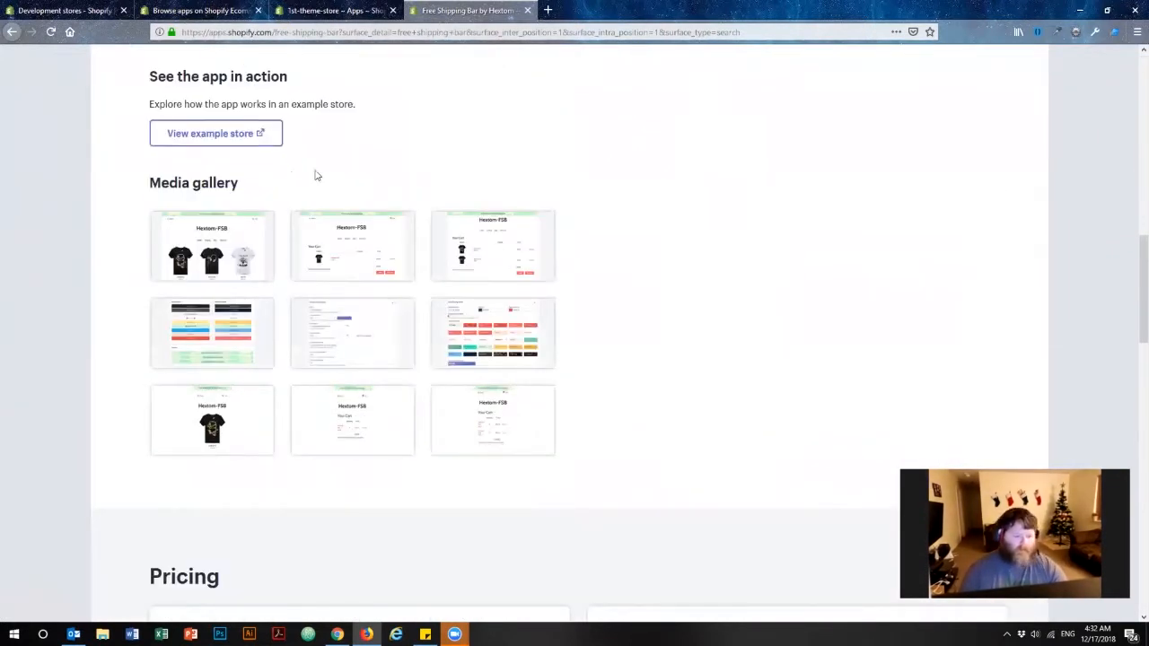
{"action": "scroll", "coordinate": [315, 175], "scroll_direction": "up", "scroll_amount": 15}
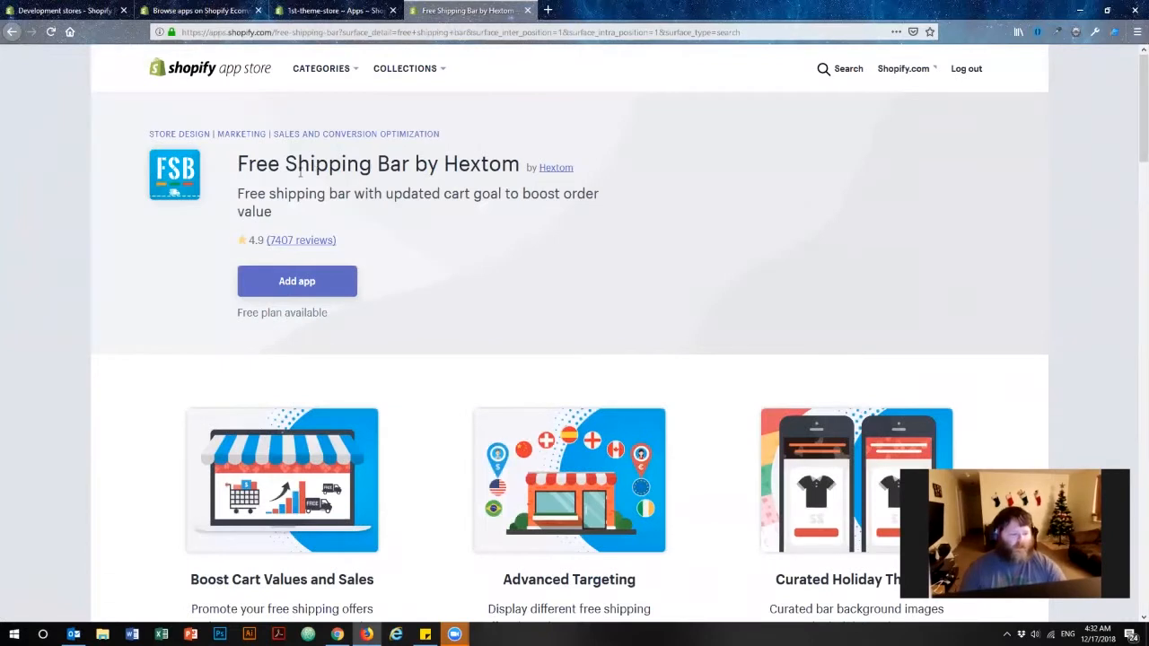
{"action": "scroll", "coordinate": [321, 172], "scroll_direction": "down", "scroll_amount": 18}
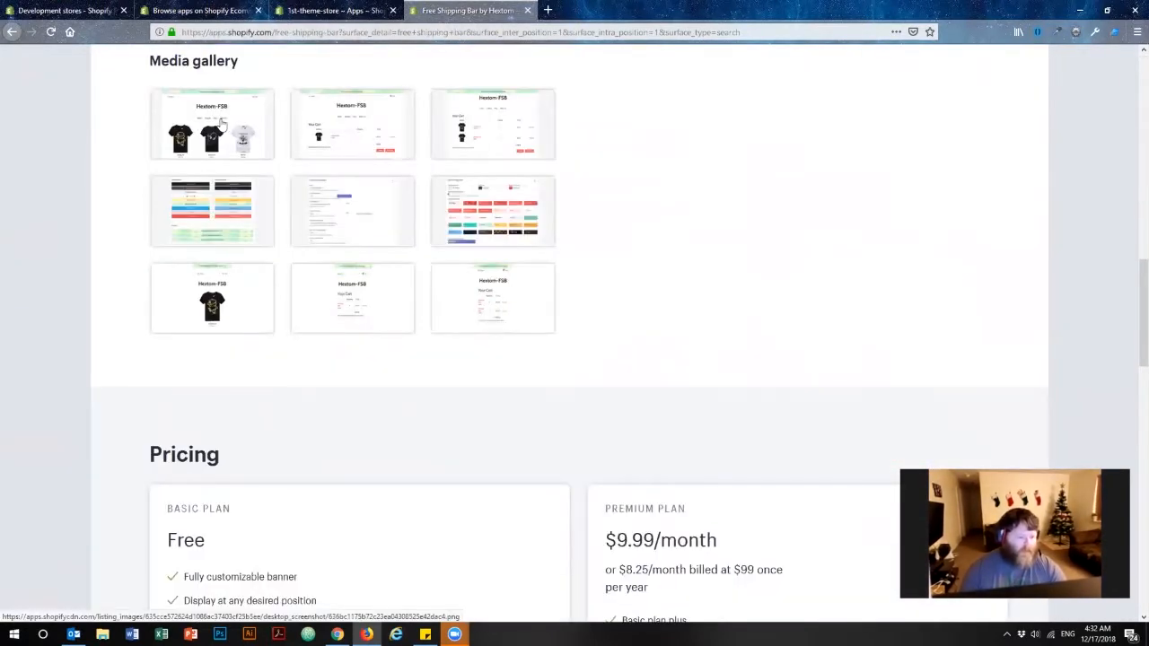
{"action": "left_click", "coordinate": [222, 123]}
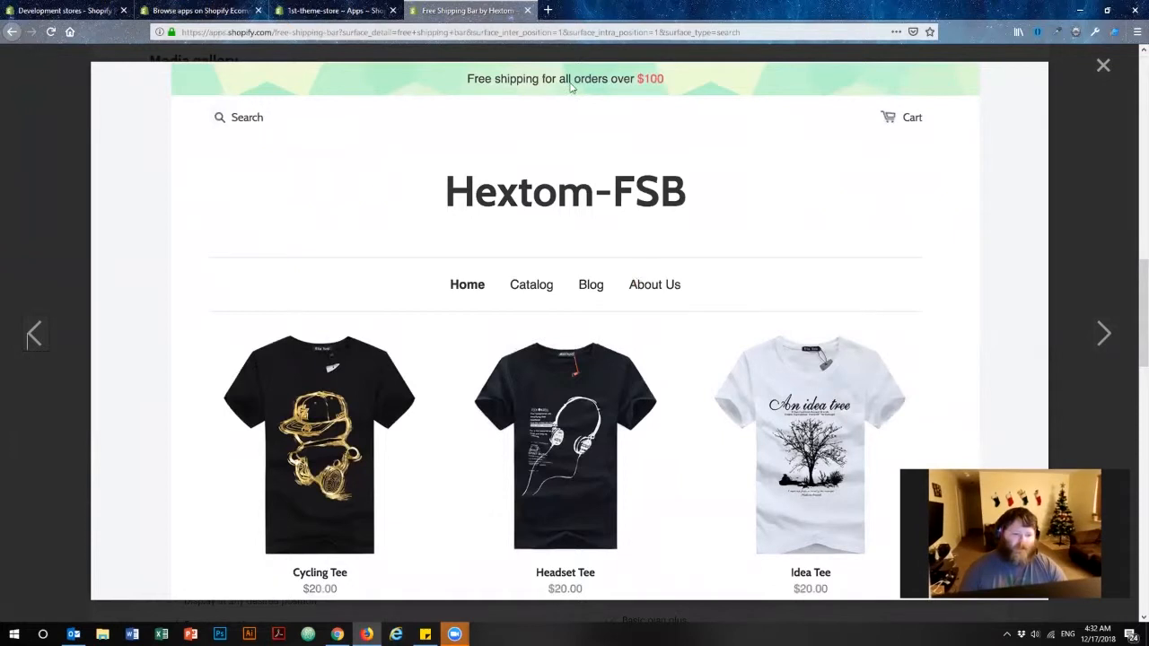
{"action": "left_click", "coordinate": [1104, 69]}
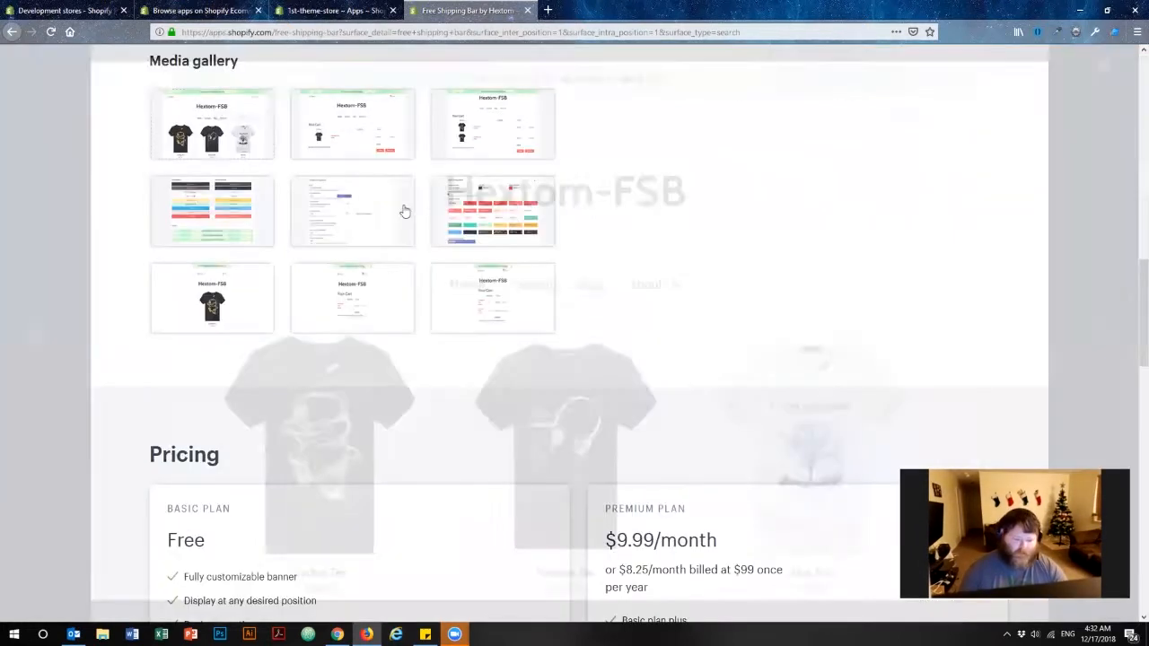
{"action": "scroll", "coordinate": [462, 257], "scroll_direction": "up", "scroll_amount": 10}
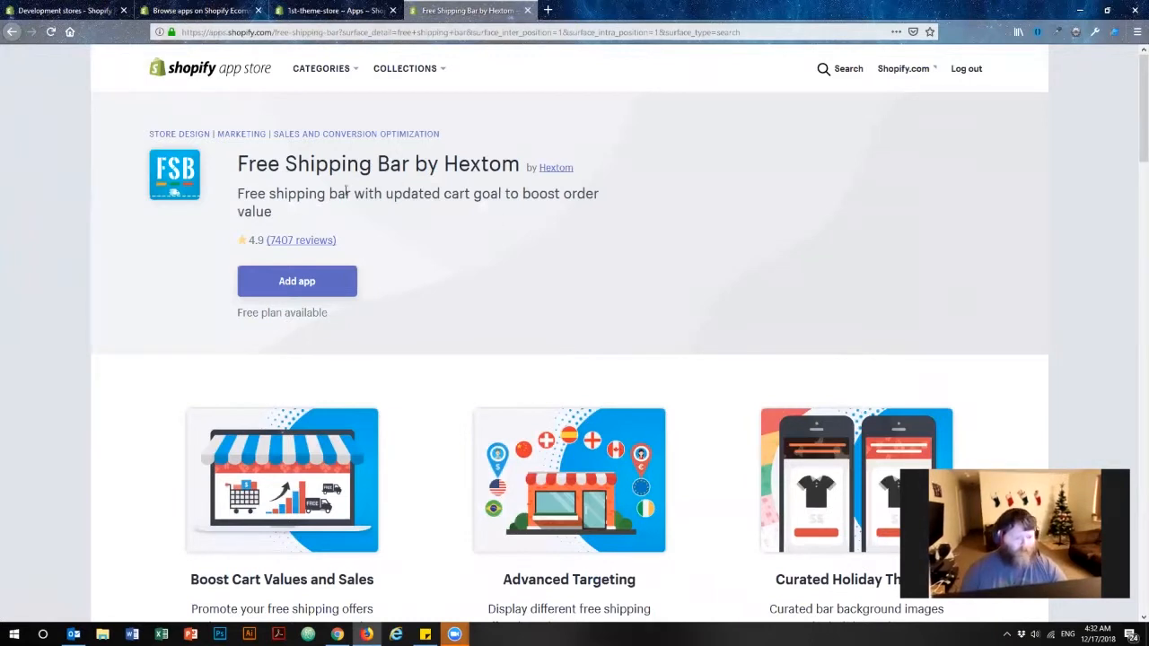
Add the Free Shipping Bar by Hextom app and install it on the store.
{"action": "left_click", "coordinate": [305, 282]}
{"action": "left_click", "coordinate": [328, 284]}
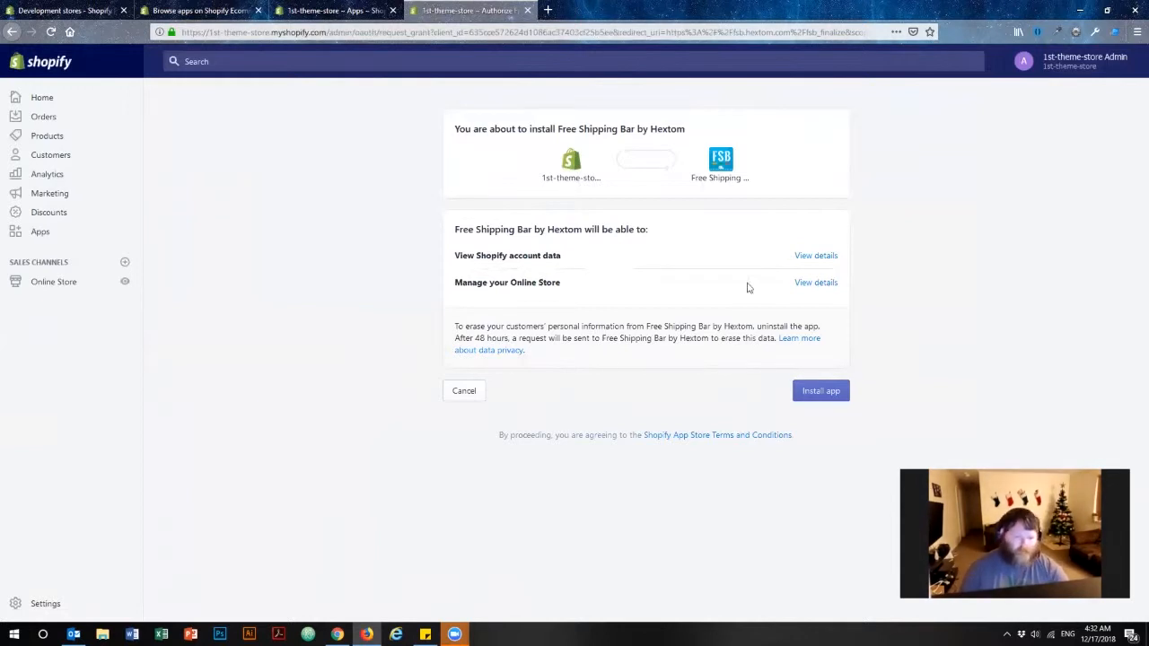
{"action": "left_click", "coordinate": [820, 392]}
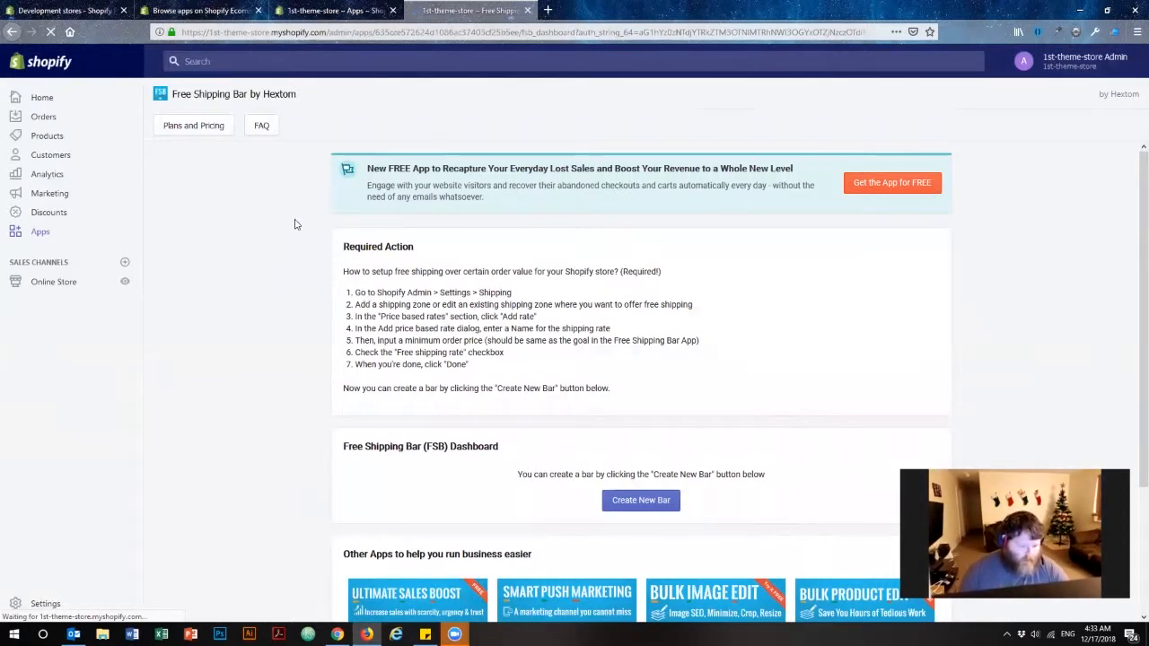
Try to create a new free shipping bar from the app dashboard, then close the opened dashboard tab.
{"action": "scroll", "coordinate": [269, 296], "scroll_direction": "down", "scroll_amount": 3}
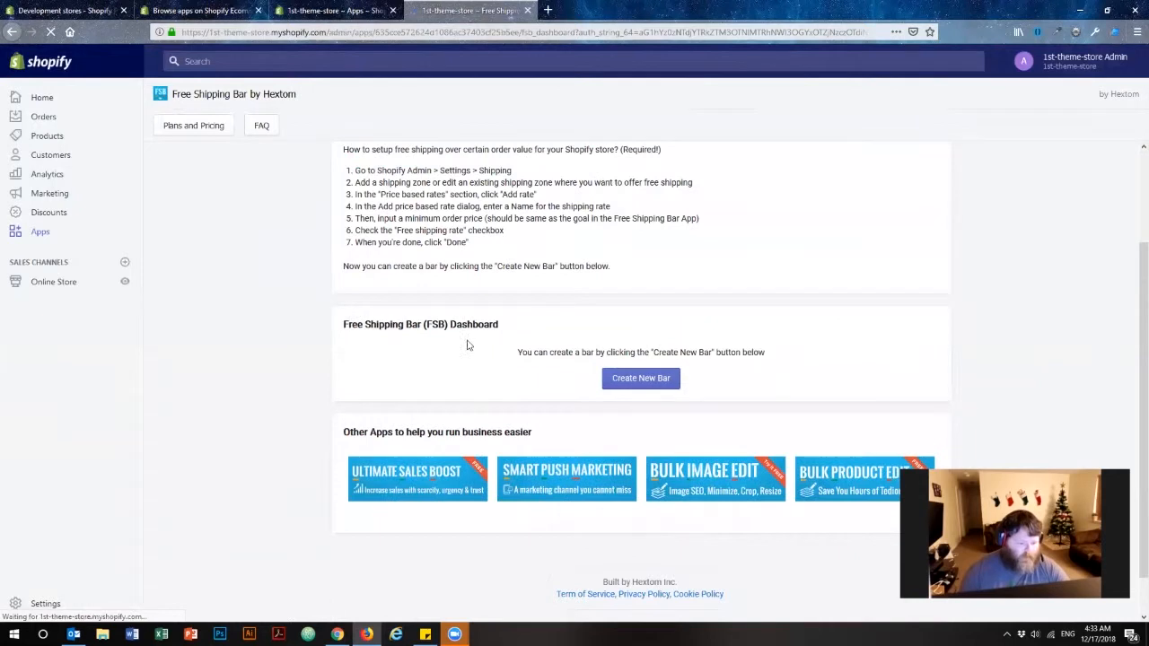
{"action": "left_click_drag", "start_coordinate": [334, 325], "coordinate": [503, 326]}
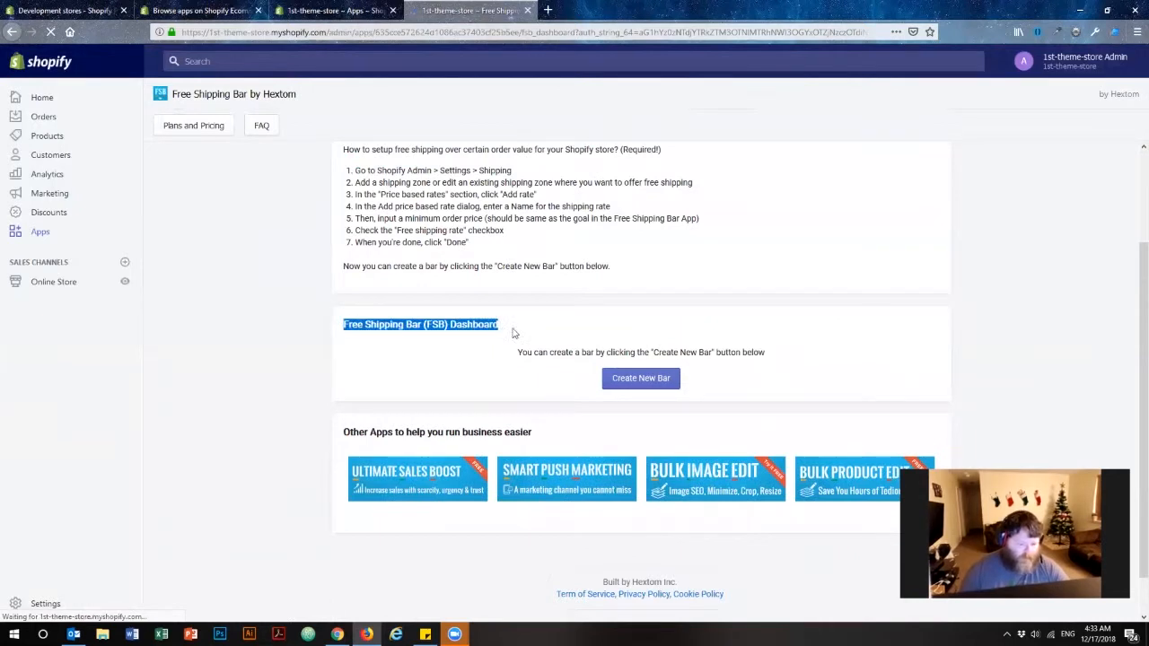
{"action": "left_click", "coordinate": [535, 377]}
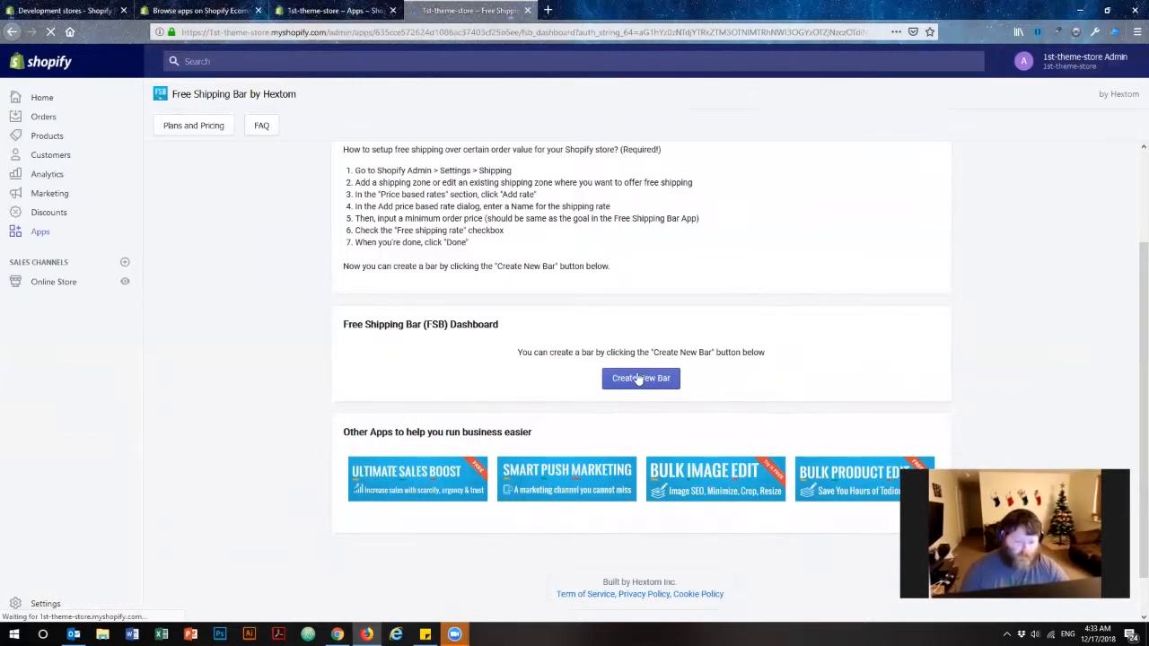
{"action": "scroll", "coordinate": [1002, 244], "scroll_direction": "down", "scroll_amount": 5}
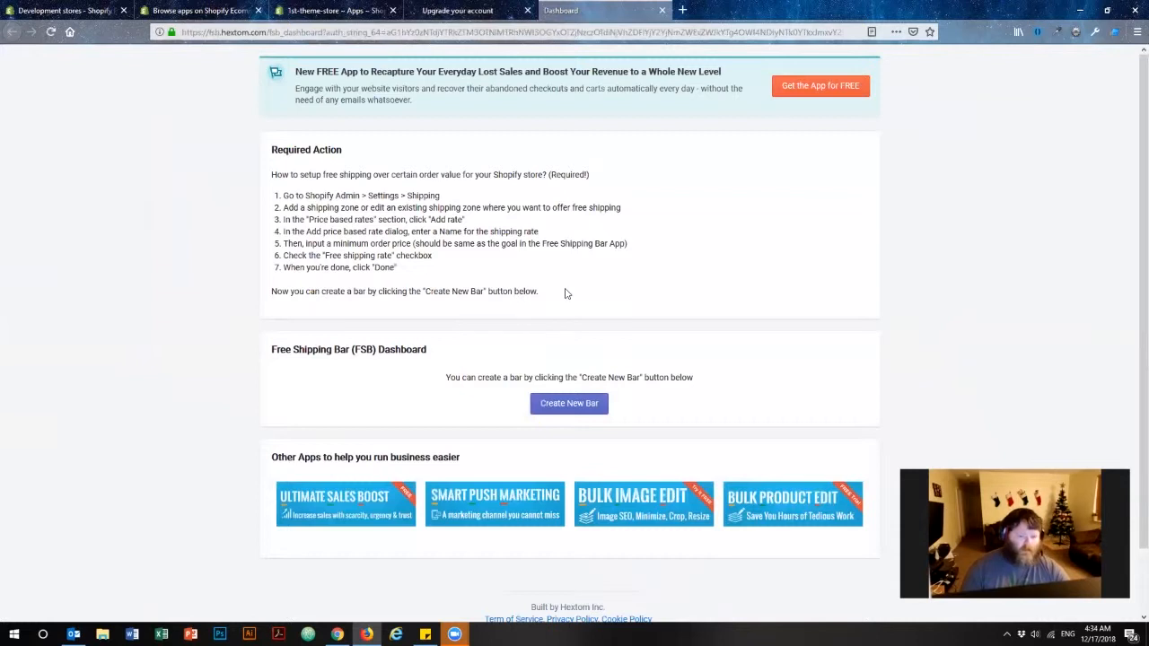
{"action": "scroll", "coordinate": [474, 289], "scroll_direction": "down", "scroll_amount": 2}
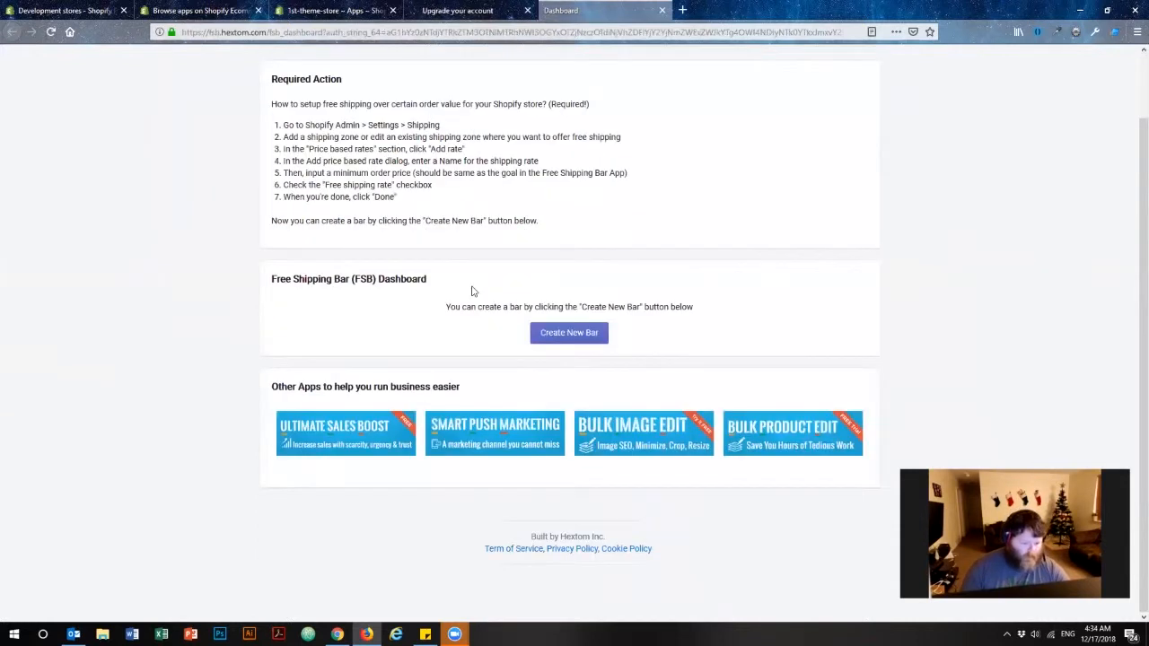
{"action": "scroll", "coordinate": [475, 290], "scroll_direction": "up", "scroll_amount": 2}
{"action": "key", "text": "ctrl+w"}
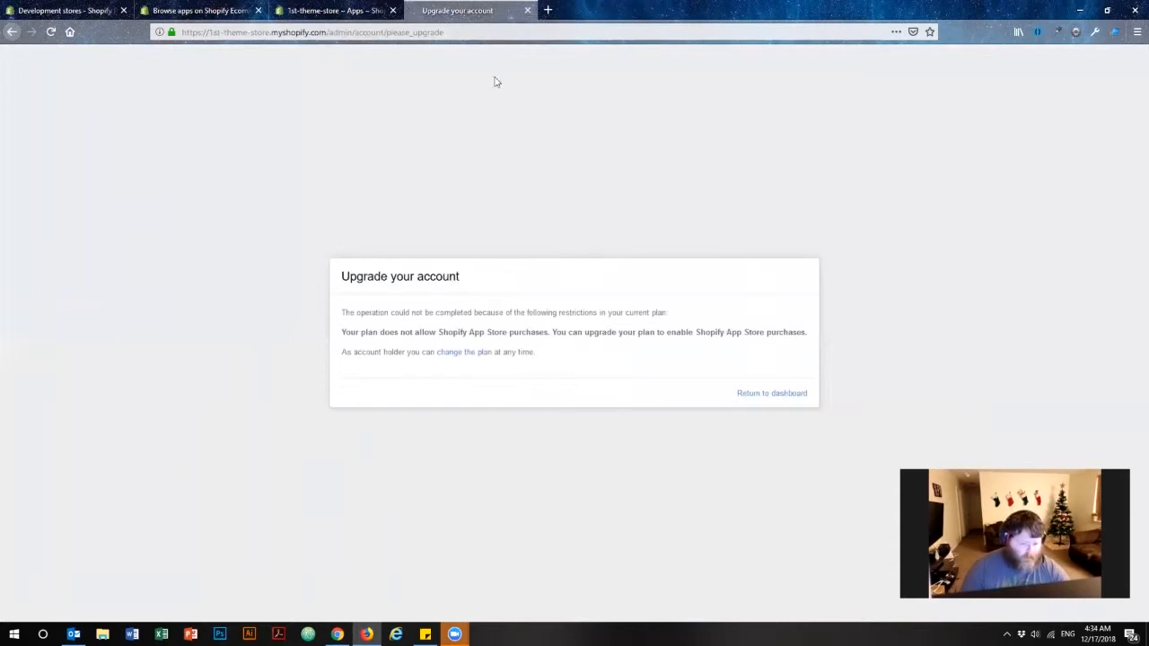
{"action": "left_click_drag", "start_coordinate": [352, 313], "coordinate": [764, 335]}
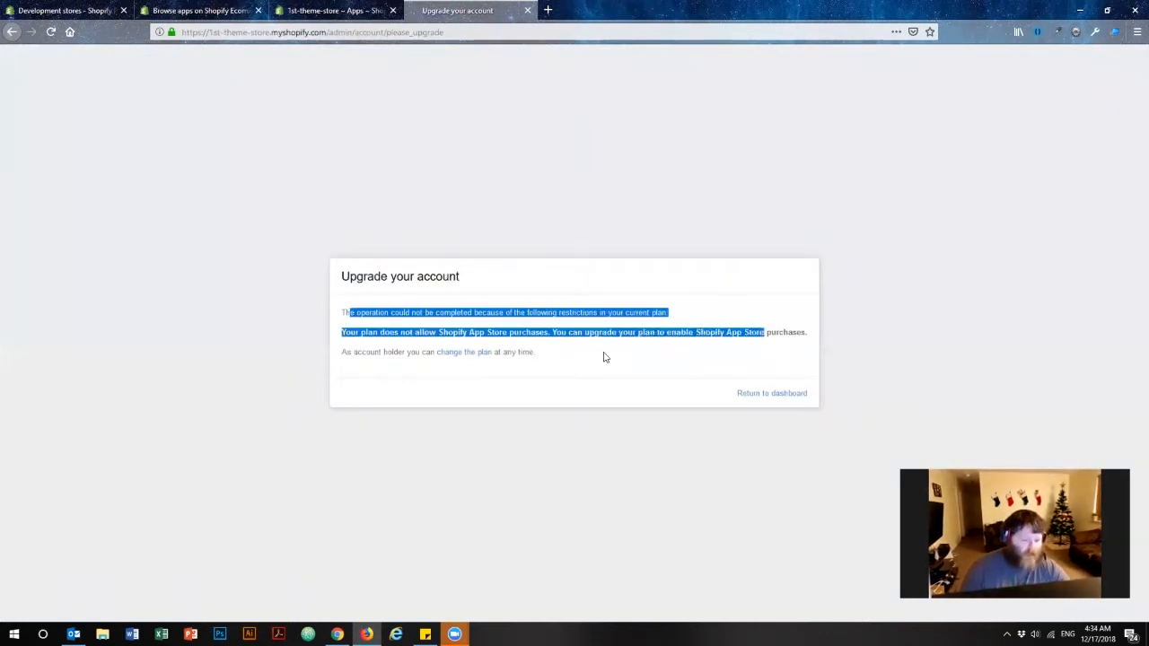
{"action": "left_click", "coordinate": [618, 403]}
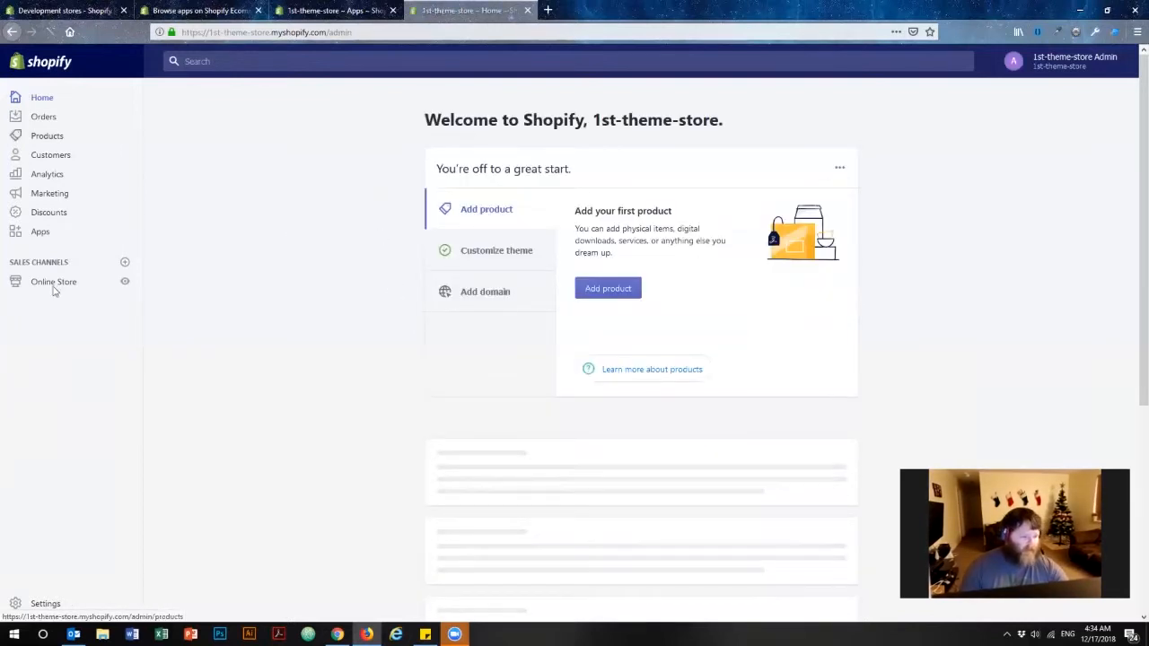
Reopen Free Shipping Bar by Hextom from the store's Apps and start creating a new bar.
{"action": "left_click", "coordinate": [40, 232]}
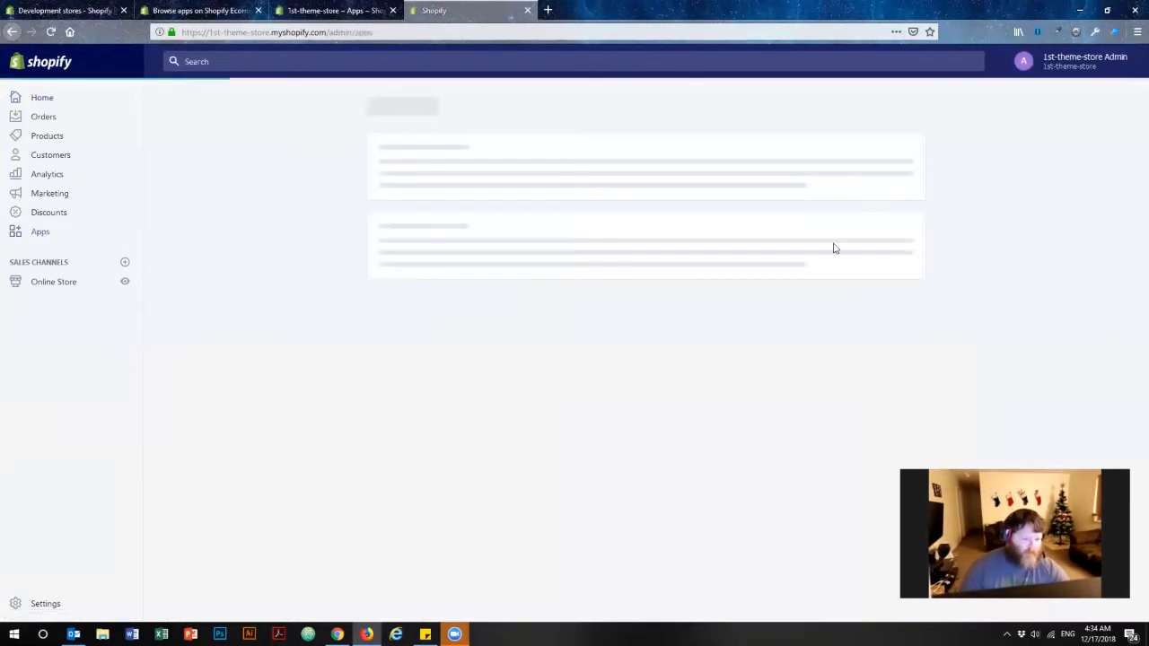
{"action": "left_click", "coordinate": [477, 200]}
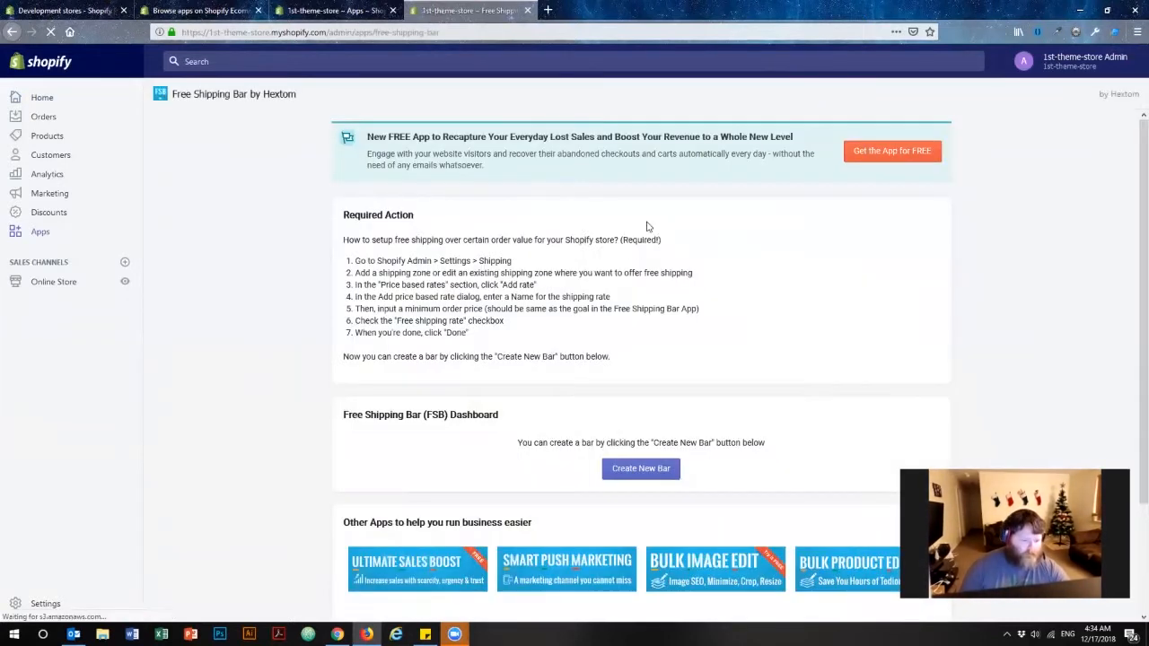
{"action": "left_click", "coordinate": [649, 505]}
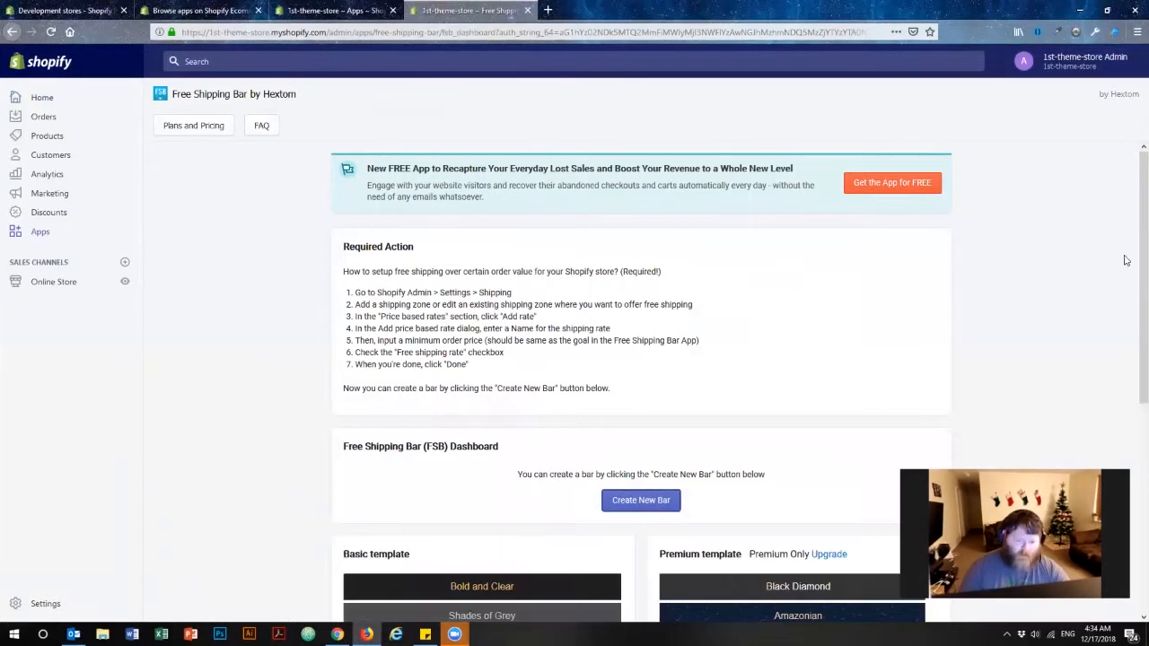
Pick the Trust Me basic template for the new bar and review its content configuration.
{"action": "scroll", "coordinate": [1083, 243], "scroll_direction": "down", "scroll_amount": 5}
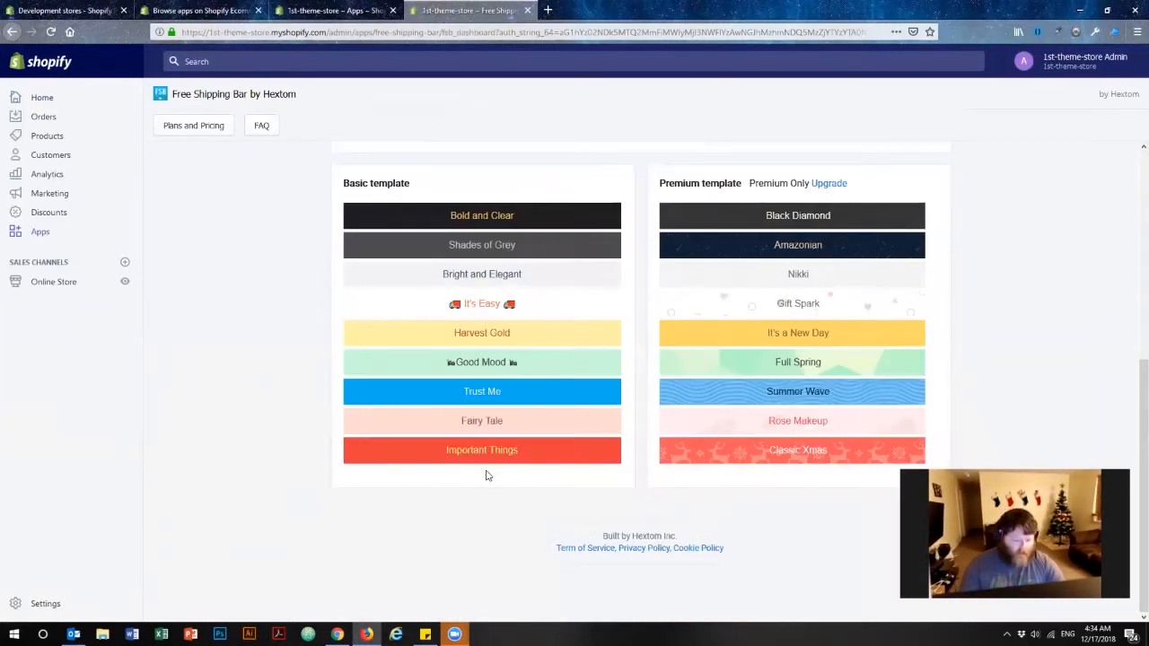
{"action": "left_click", "coordinate": [485, 393]}
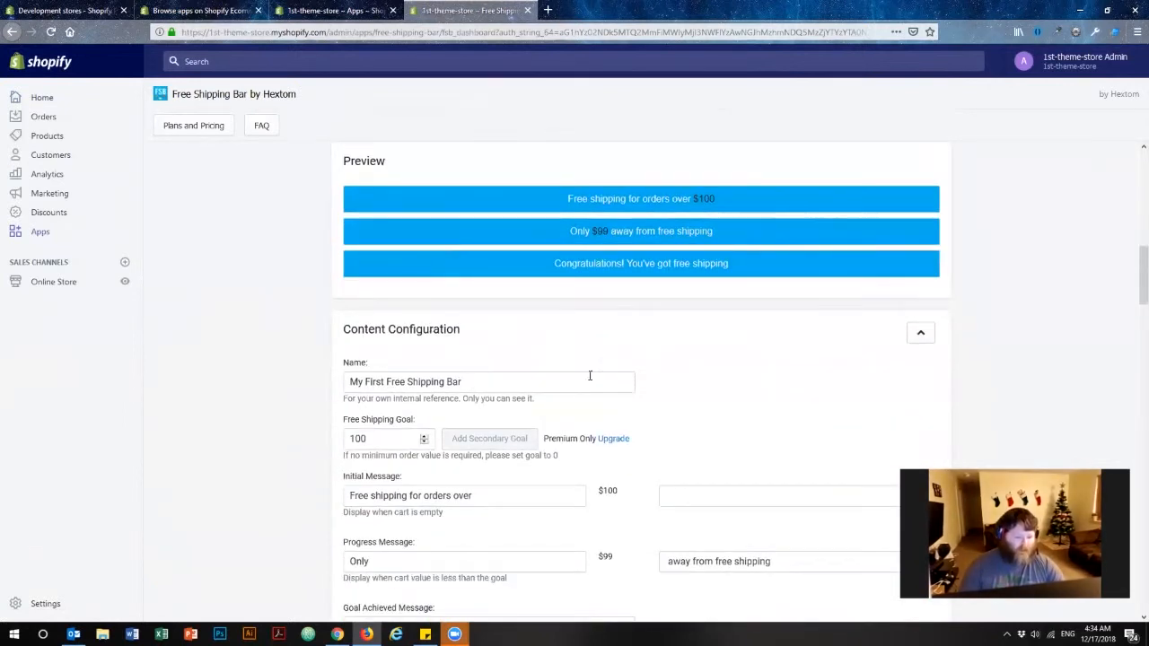
{"action": "scroll", "coordinate": [746, 367], "scroll_direction": "down", "scroll_amount": 1}
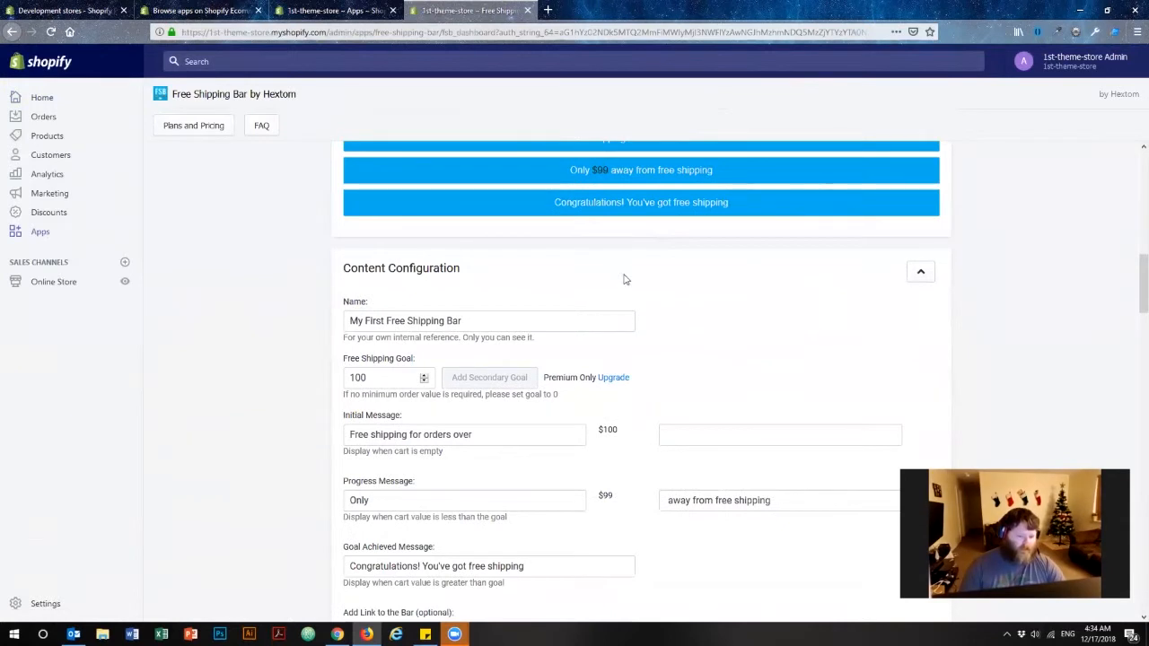
{"action": "scroll", "coordinate": [548, 191], "scroll_direction": "up", "scroll_amount": 1}
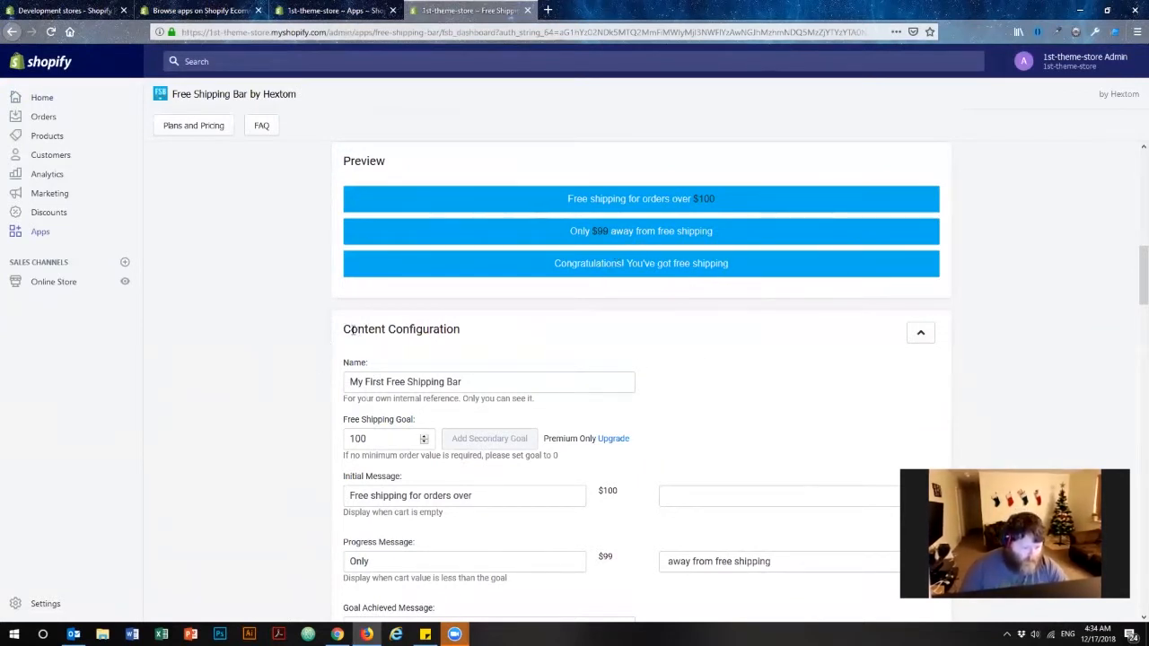
{"action": "left_click_drag", "start_coordinate": [344, 329], "coordinate": [480, 331]}
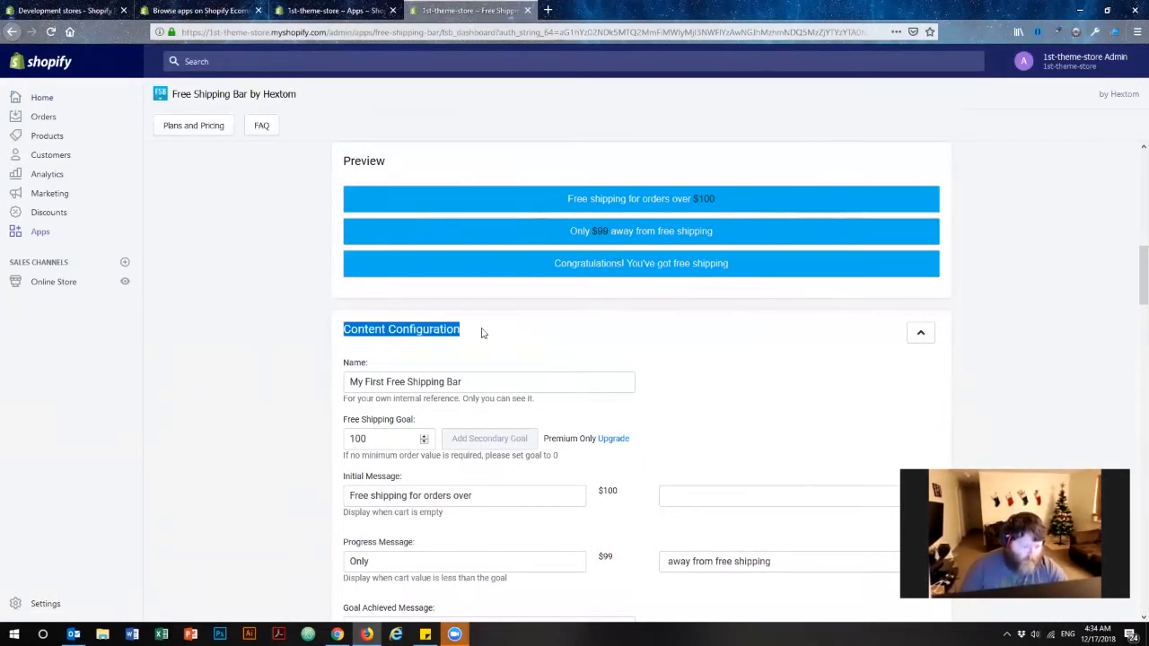
{"action": "left_click", "coordinate": [258, 334]}
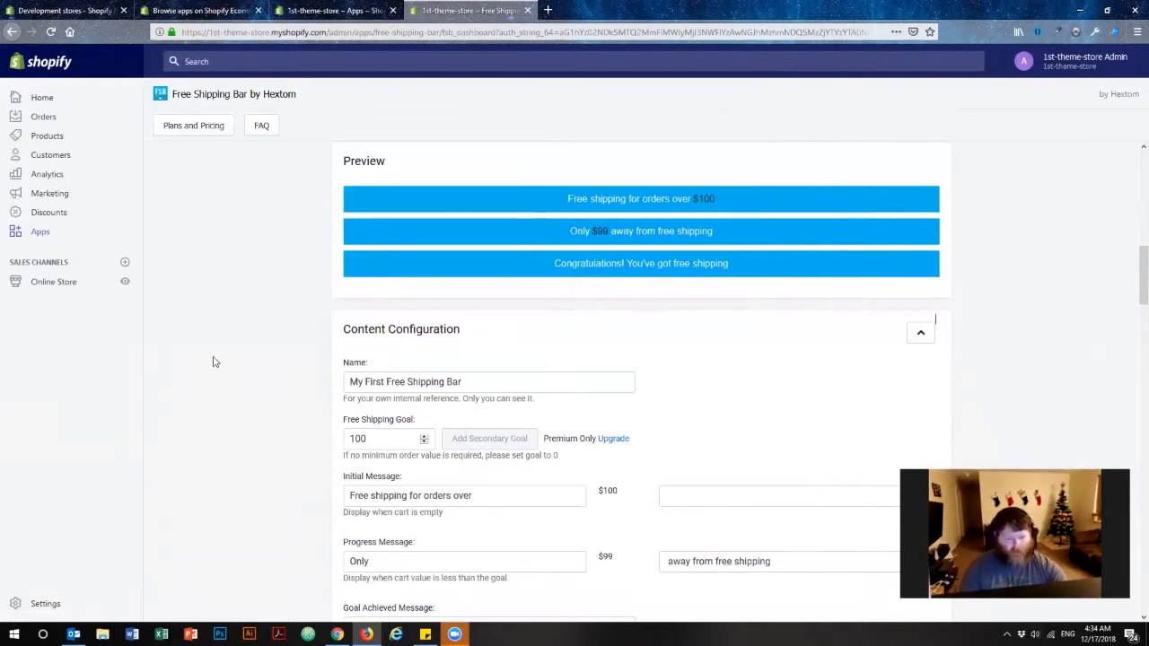
Rename the new bar to Free Ship Bar.
{"action": "left_click_drag", "start_coordinate": [522, 379], "coordinate": [285, 383]}
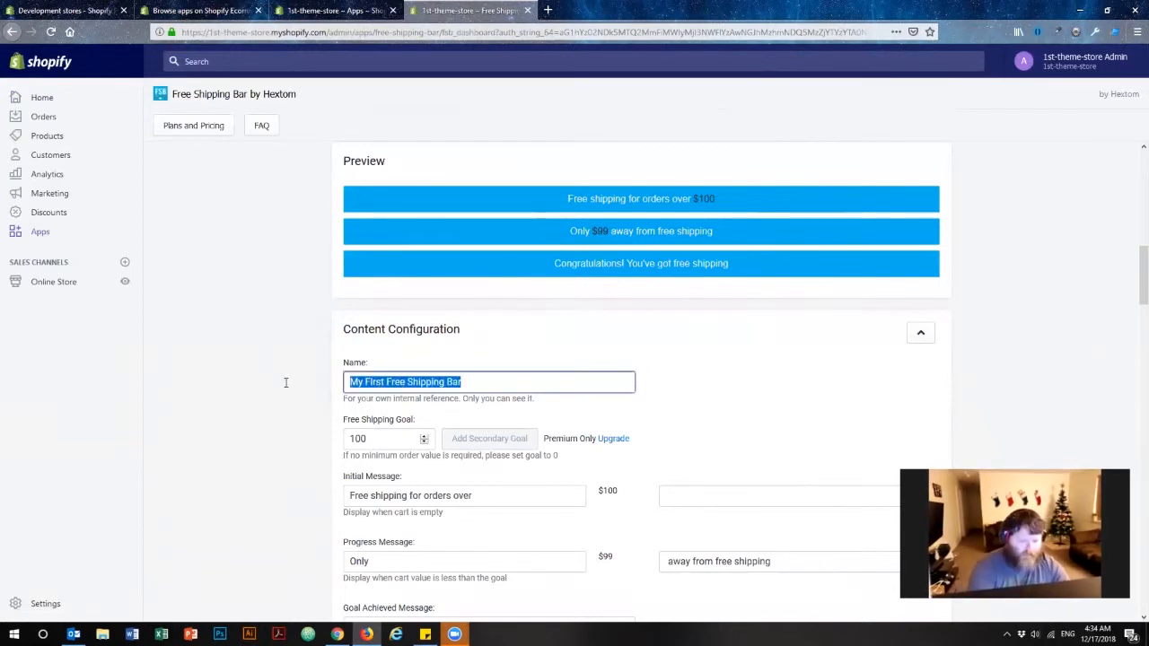
{"action": "type", "text": "Free Ship Bar"}
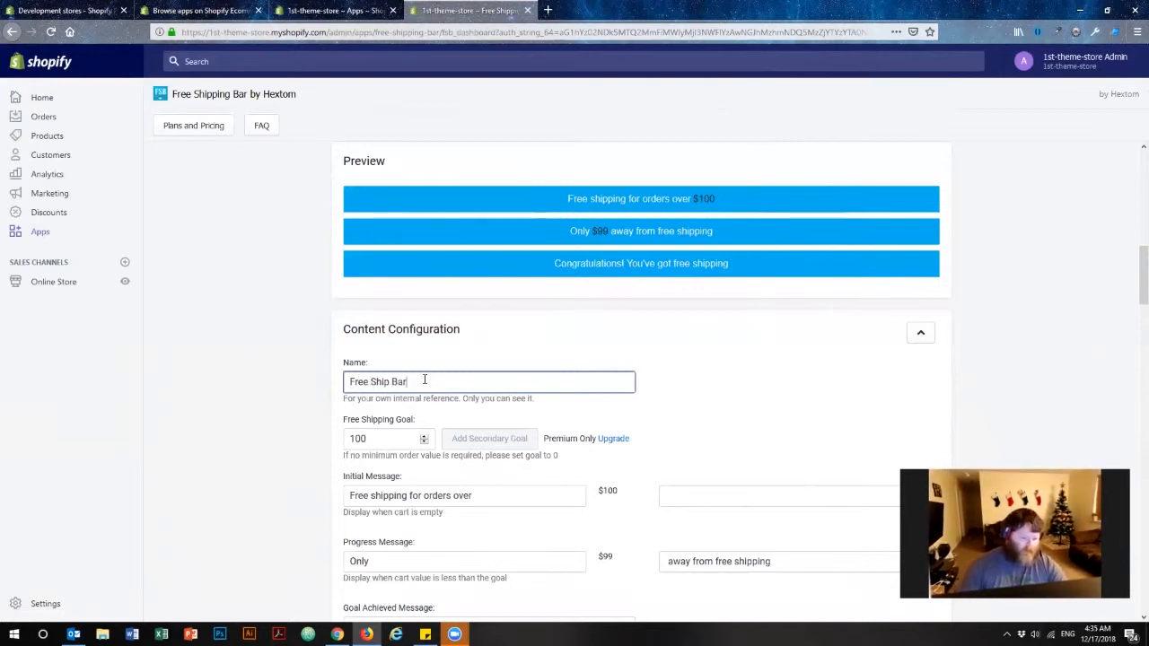
{"action": "left_click_drag", "start_coordinate": [345, 400], "coordinate": [542, 406]}
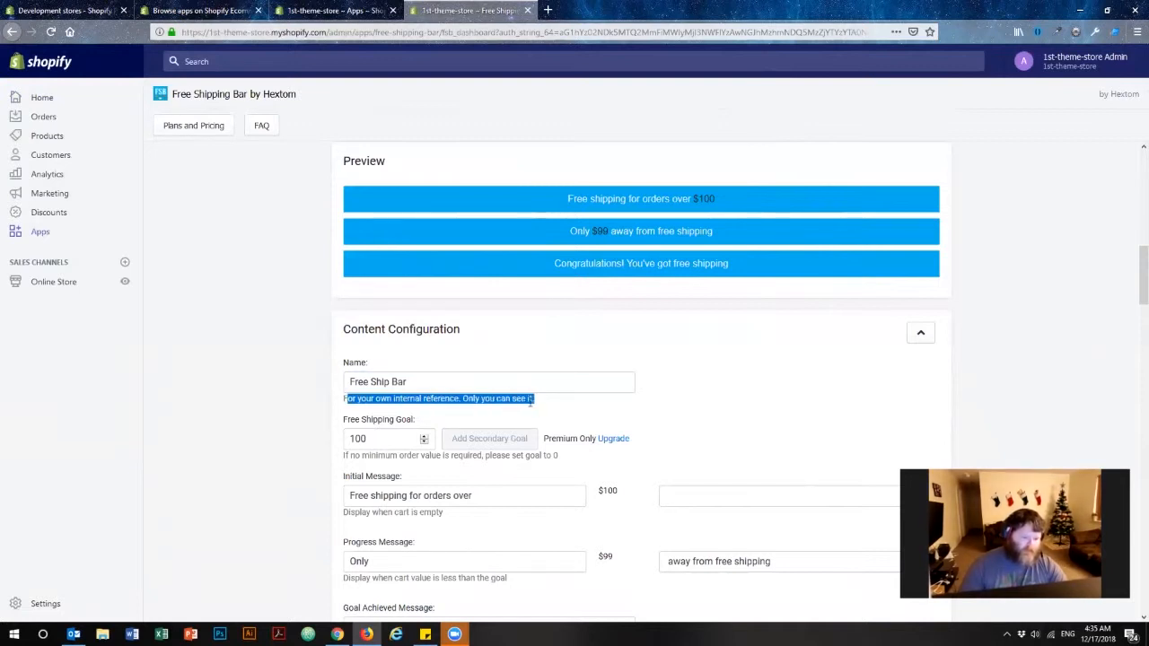
Re-enter the free shipping goal as 100.
{"action": "scroll", "coordinate": [278, 282], "scroll_direction": "down", "scroll_amount": 3}
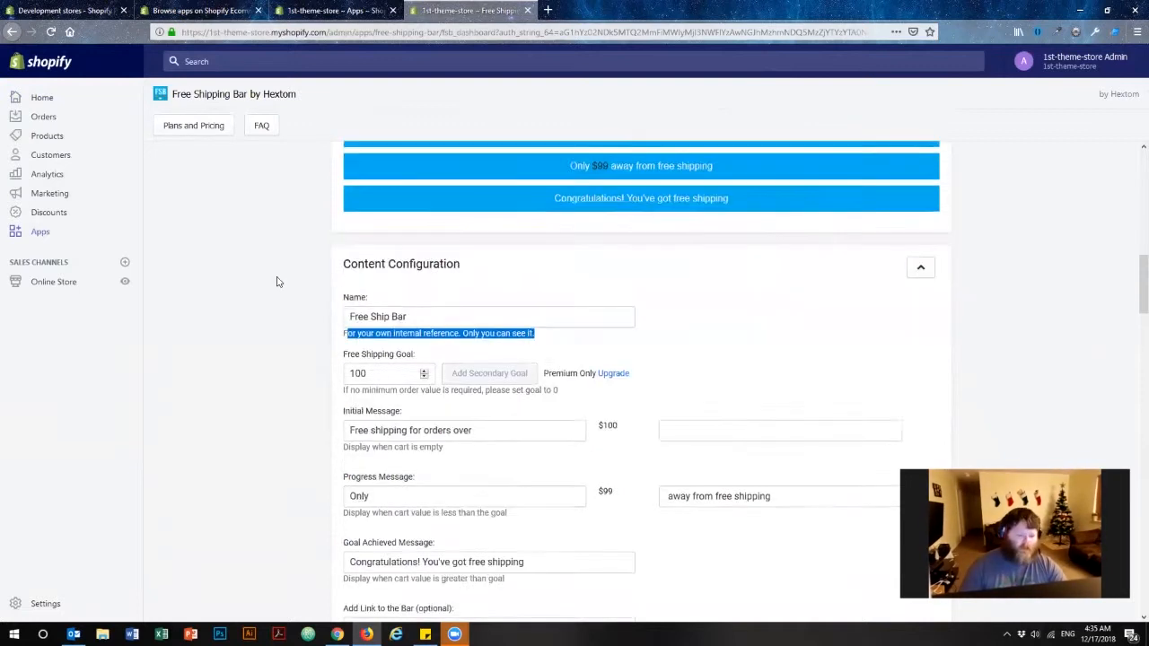
{"action": "left_click", "coordinate": [281, 298]}
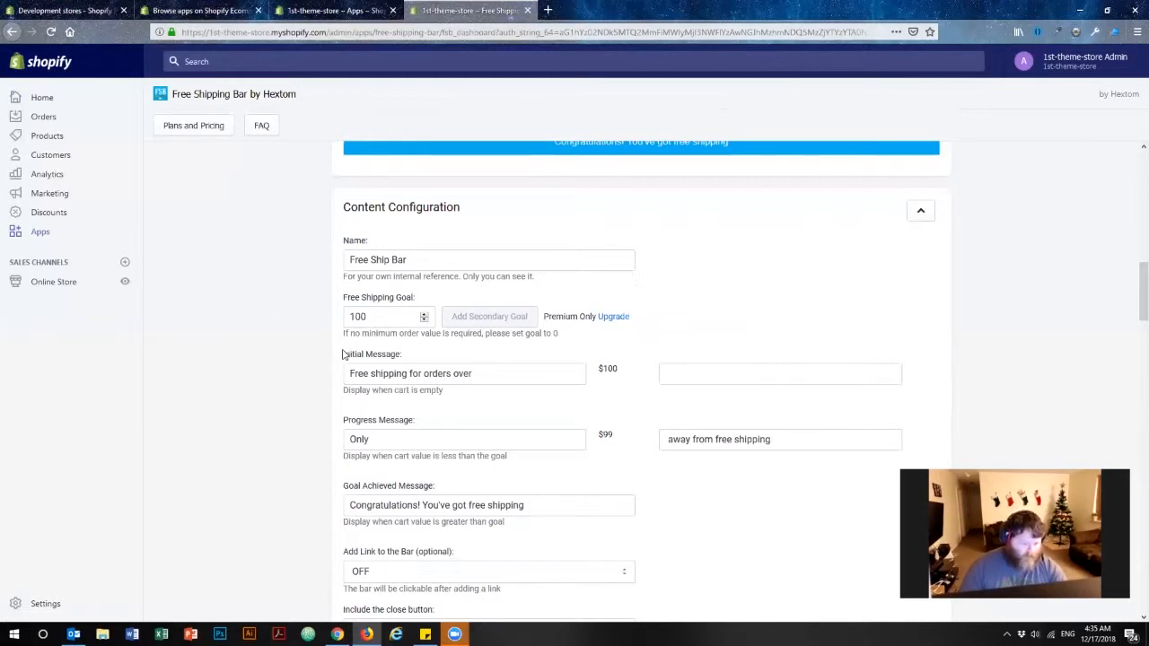
{"action": "left_click_drag", "start_coordinate": [342, 356], "coordinate": [432, 354]}
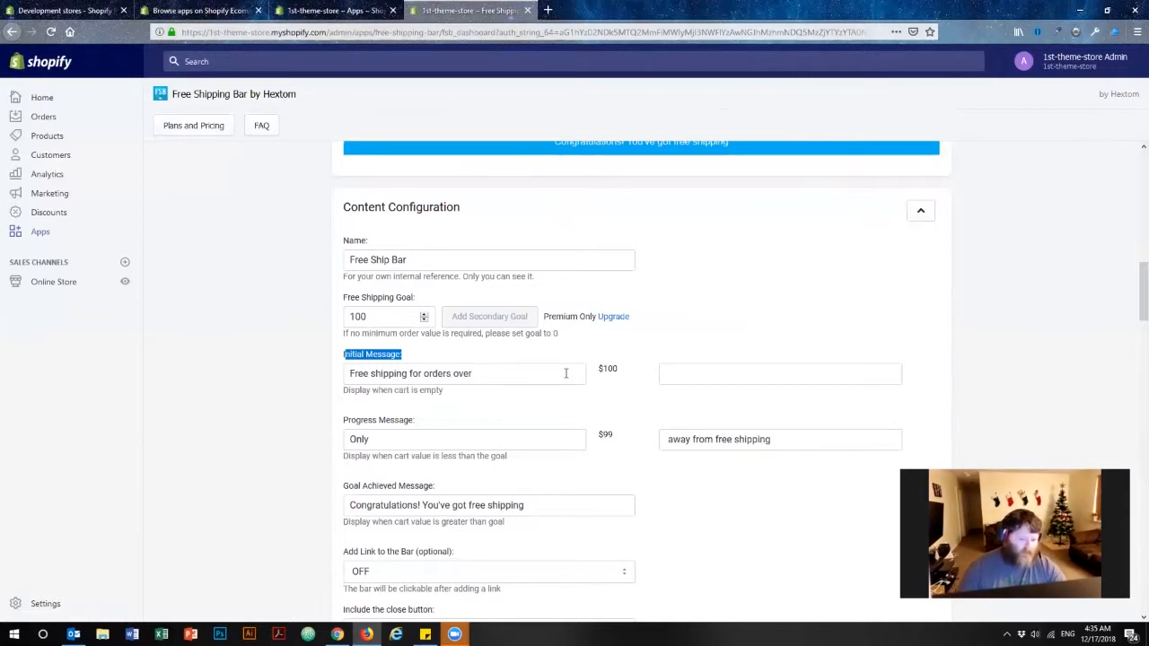
{"action": "left_click", "coordinate": [402, 317]}
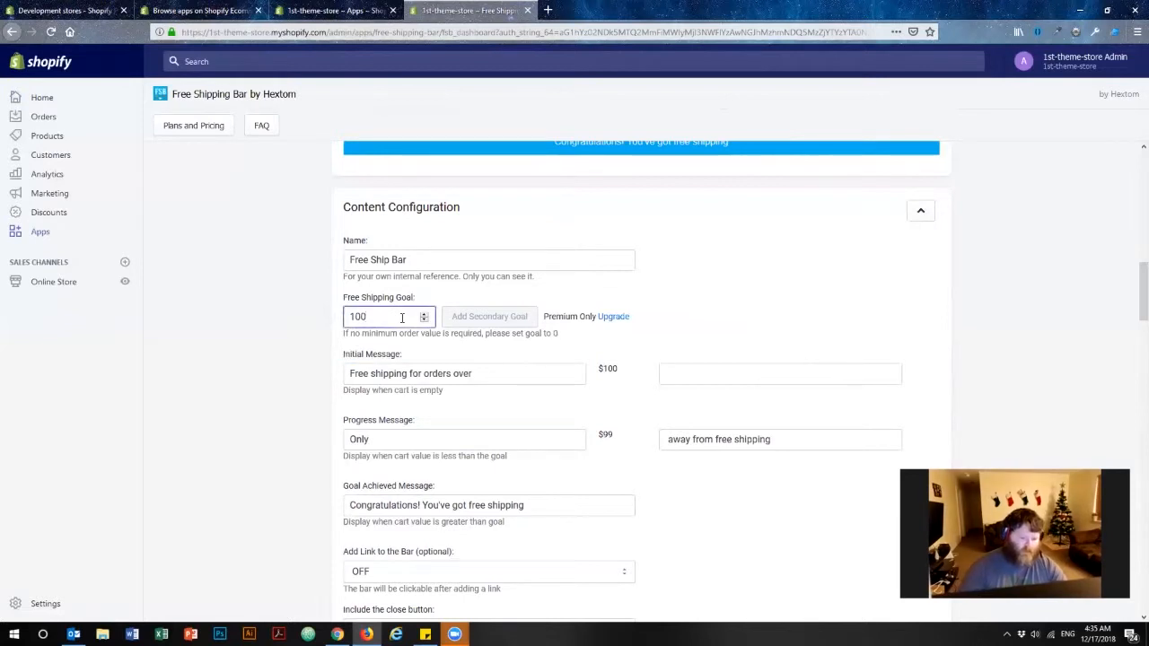
{"action": "type", "text": "0"}
{"action": "key", "text": "ctrl+a"}
{"action": "type", "text": "100"}
{"action": "left_click", "coordinate": [299, 360]}
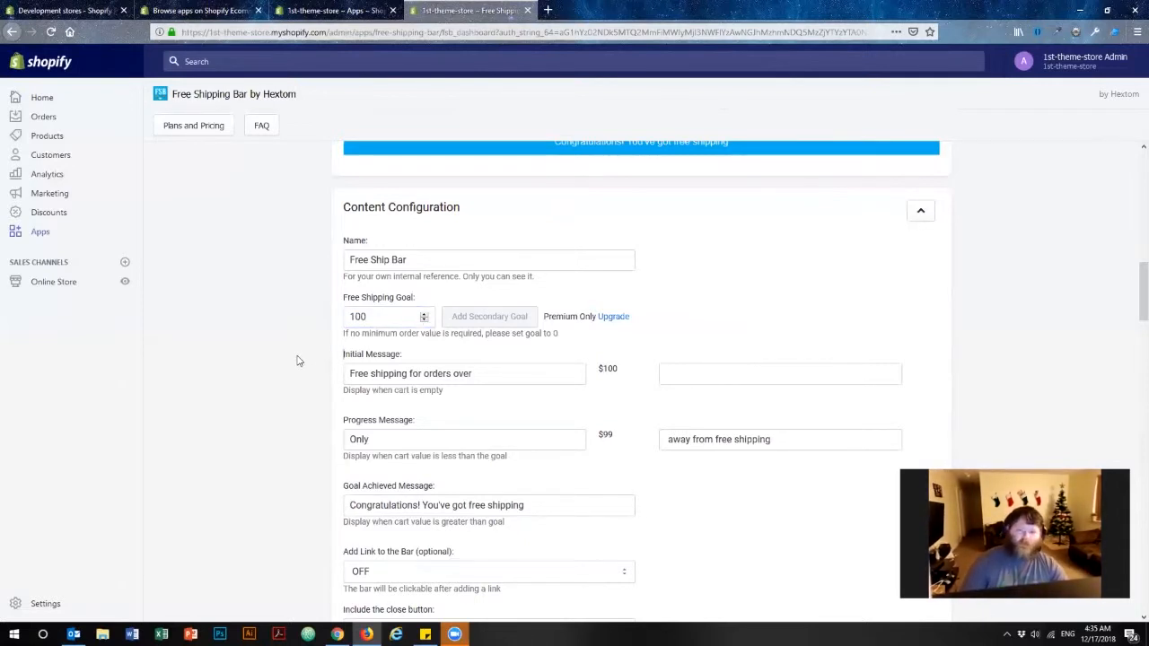
Review the initial, progress and goal achieved message fields of the content configuration.
{"action": "scroll", "coordinate": [290, 391], "scroll_direction": "up", "scroll_amount": 3}
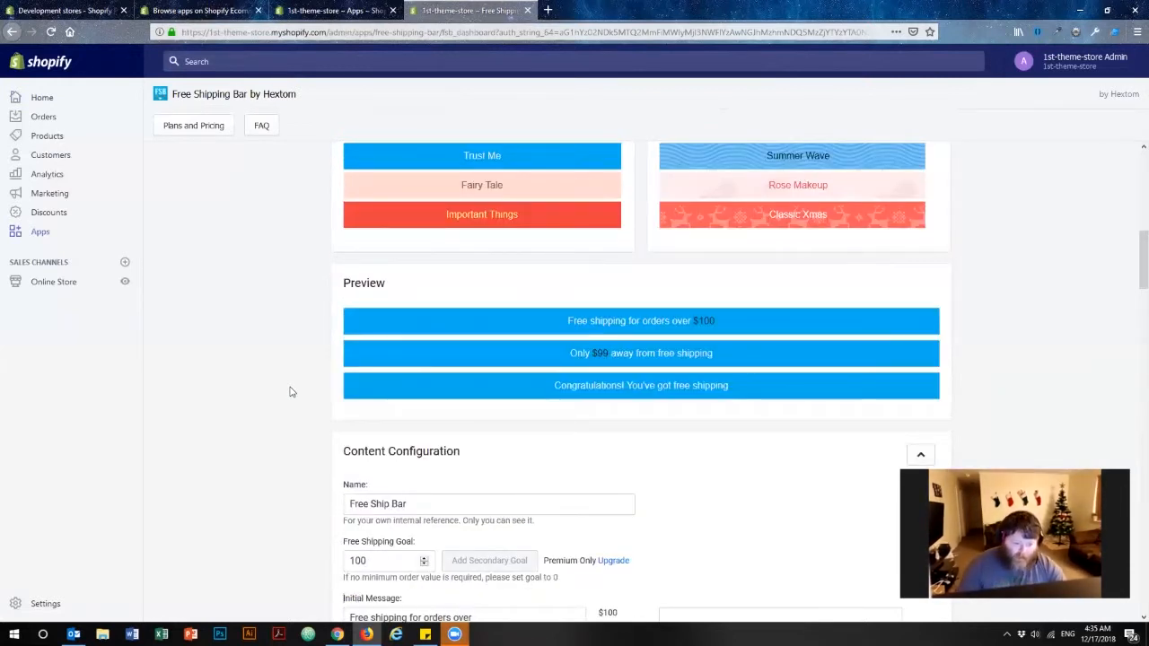
{"action": "scroll", "coordinate": [292, 388], "scroll_direction": "down", "scroll_amount": 4}
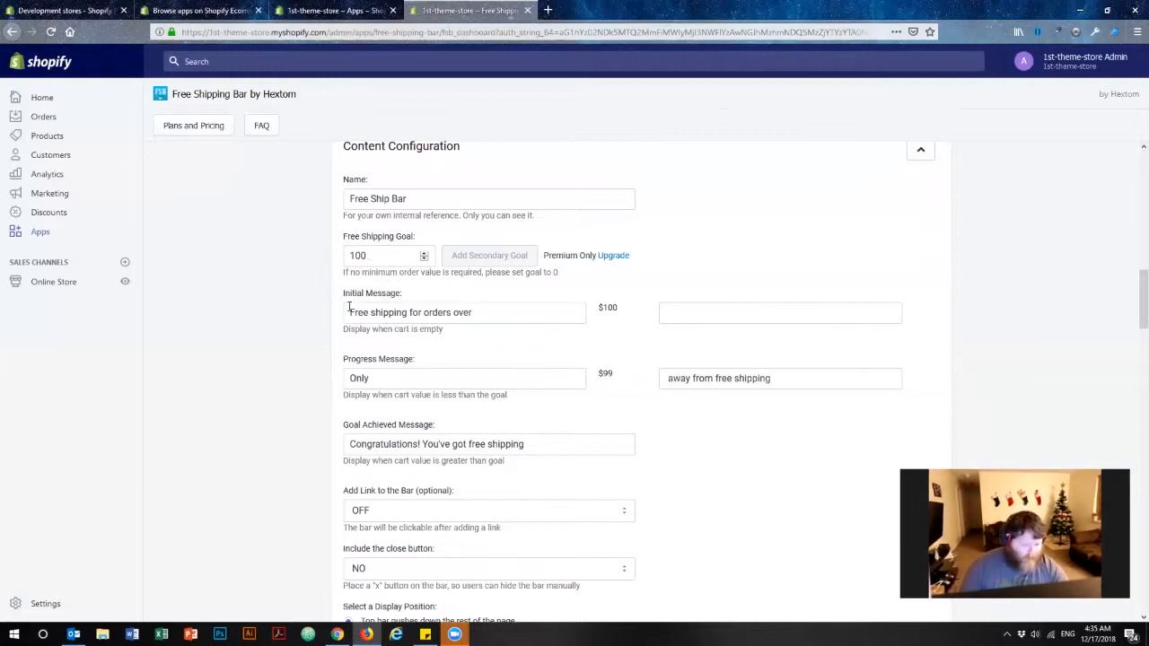
{"action": "left_click_drag", "start_coordinate": [351, 308], "coordinate": [545, 313]}
{"action": "left_click_drag", "start_coordinate": [432, 375], "coordinate": [288, 375]}
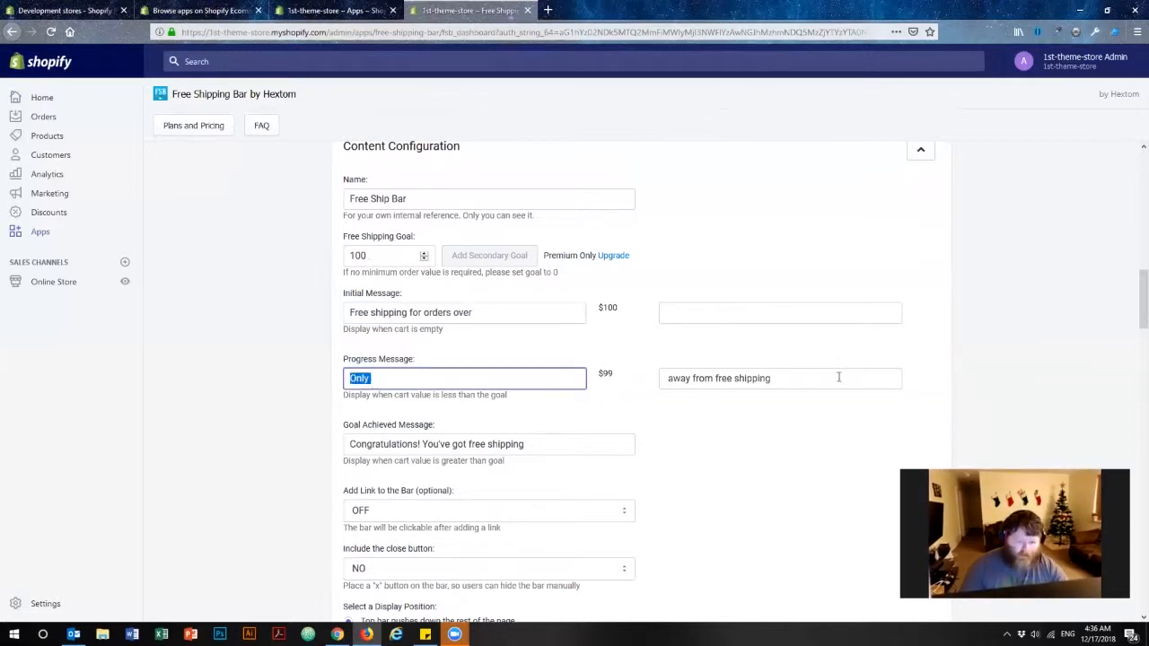
{"action": "scroll", "coordinate": [252, 336], "scroll_direction": "down", "scroll_amount": 3}
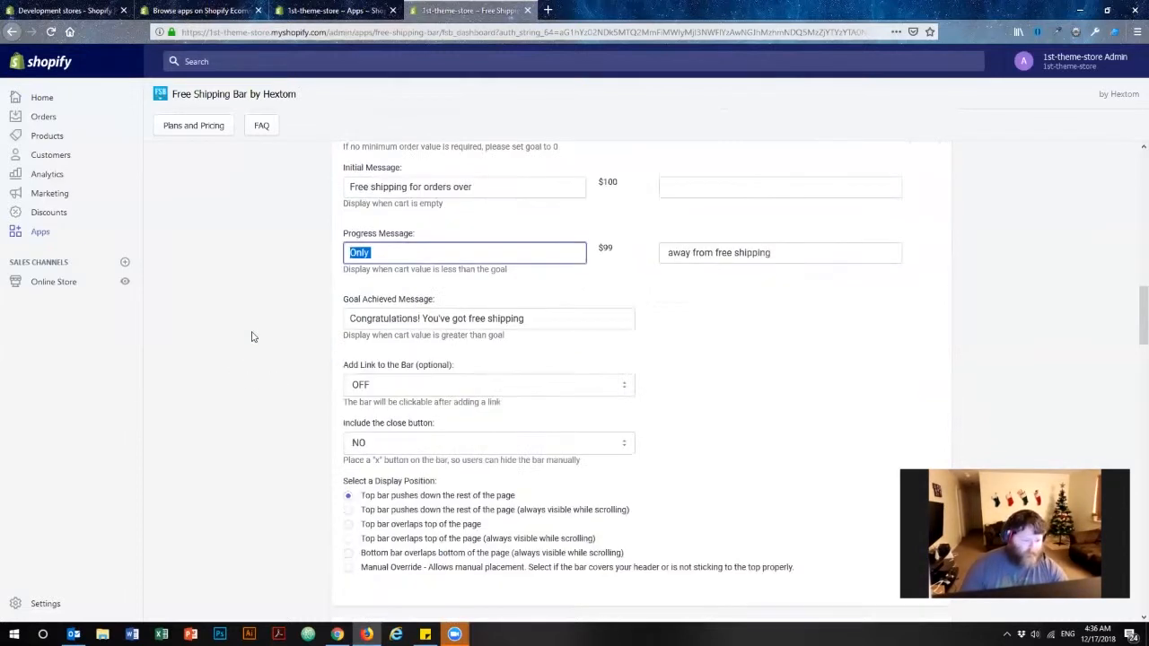
{"action": "scroll", "coordinate": [252, 336], "scroll_direction": "down", "scroll_amount": 1}
{"action": "left_click_drag", "start_coordinate": [591, 258], "coordinate": [305, 265]}
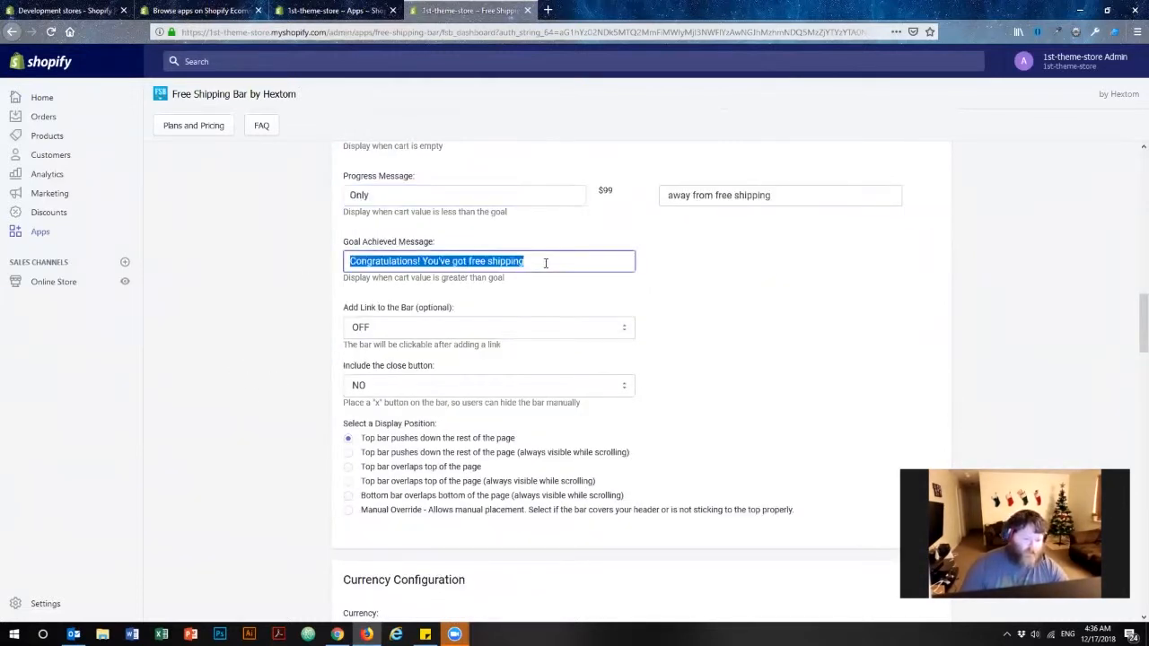
Review the optional link, close button and display position settings for the bar.
{"action": "left_click", "coordinate": [293, 293]}
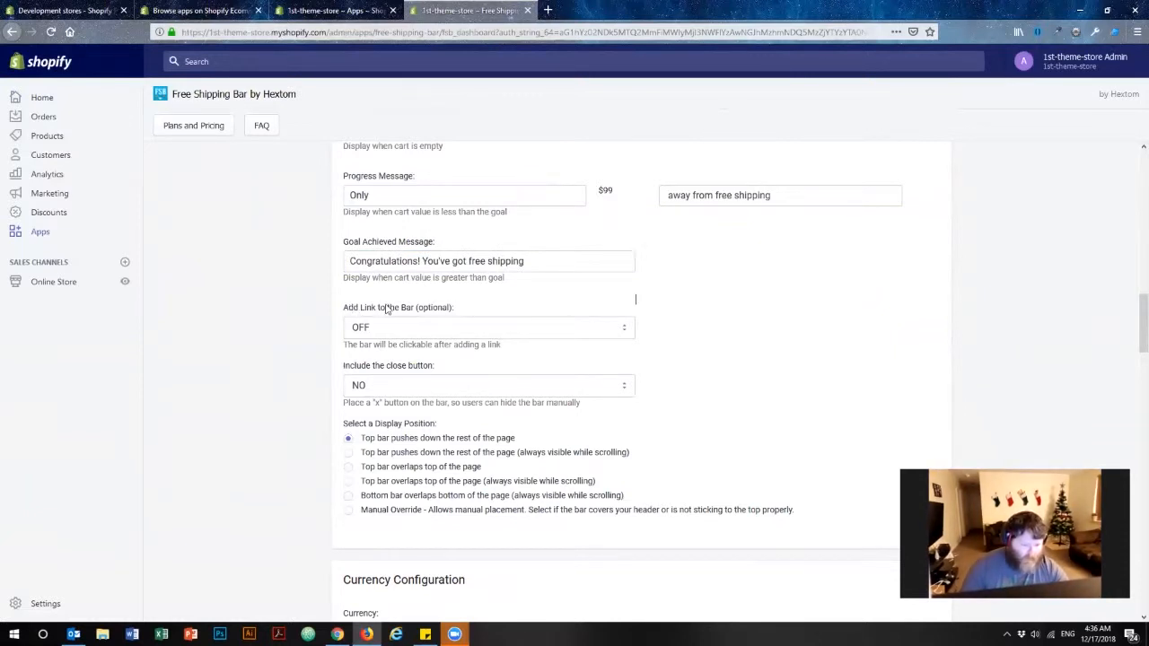
{"action": "left_click_drag", "start_coordinate": [415, 307], "coordinate": [503, 348]}
{"action": "left_click", "coordinate": [277, 310]}
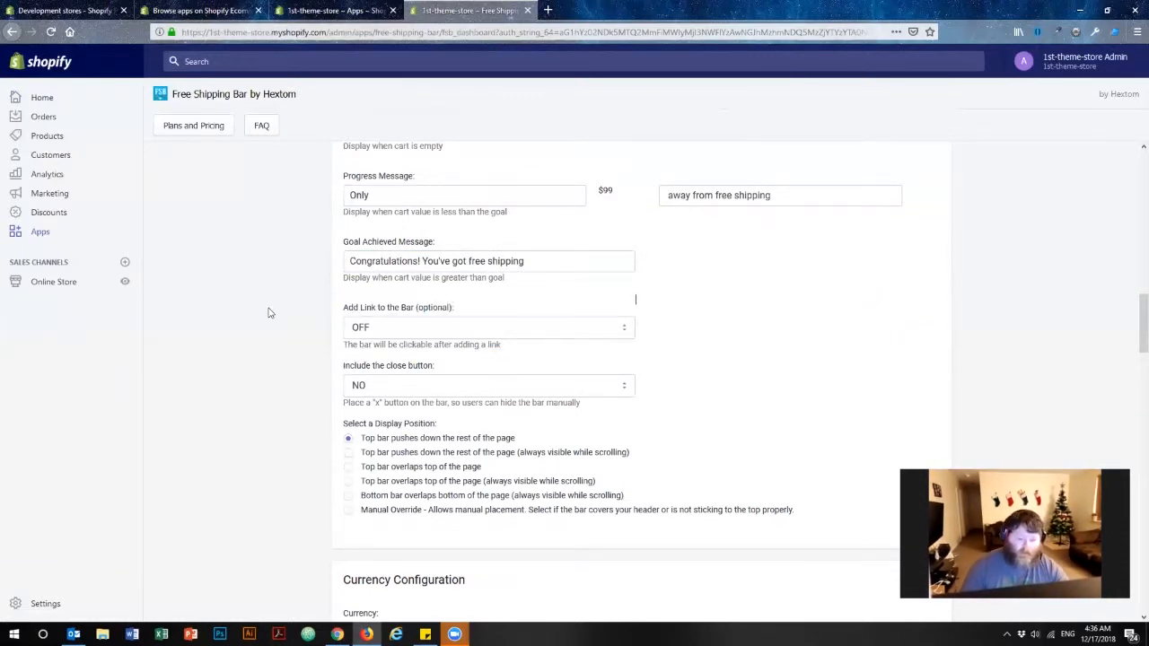
{"action": "left_click_drag", "start_coordinate": [361, 366], "coordinate": [454, 372]}
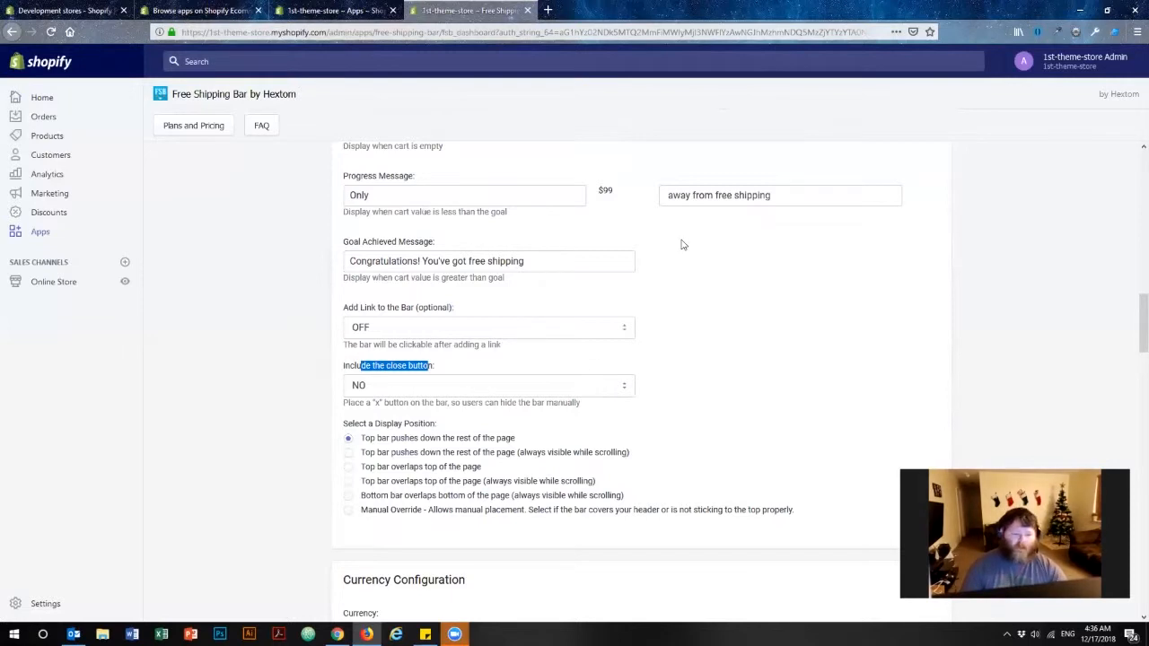
{"action": "left_click", "coordinate": [729, 258]}
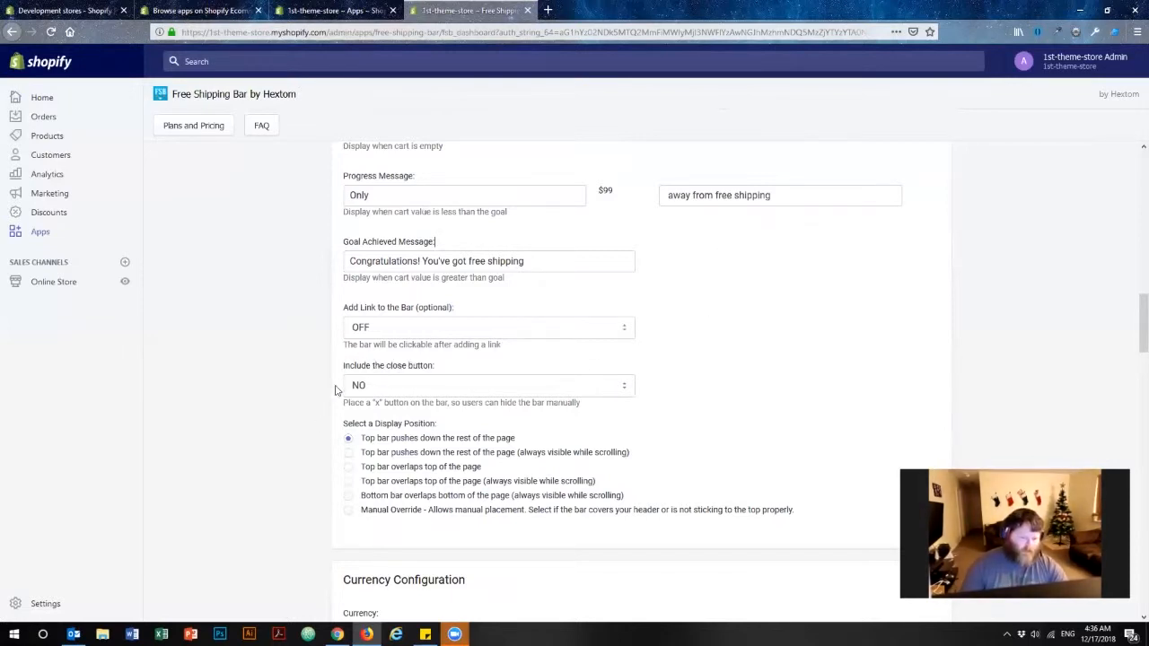
{"action": "left_click_drag", "start_coordinate": [373, 430], "coordinate": [547, 439]}
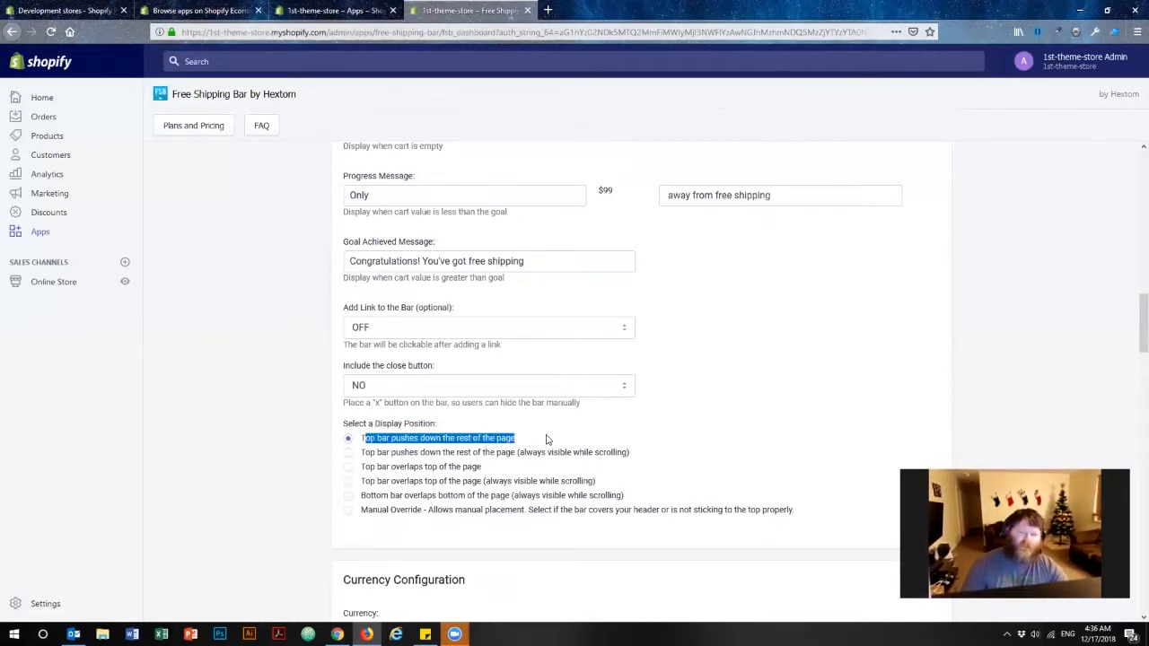
{"action": "left_click", "coordinate": [685, 417]}
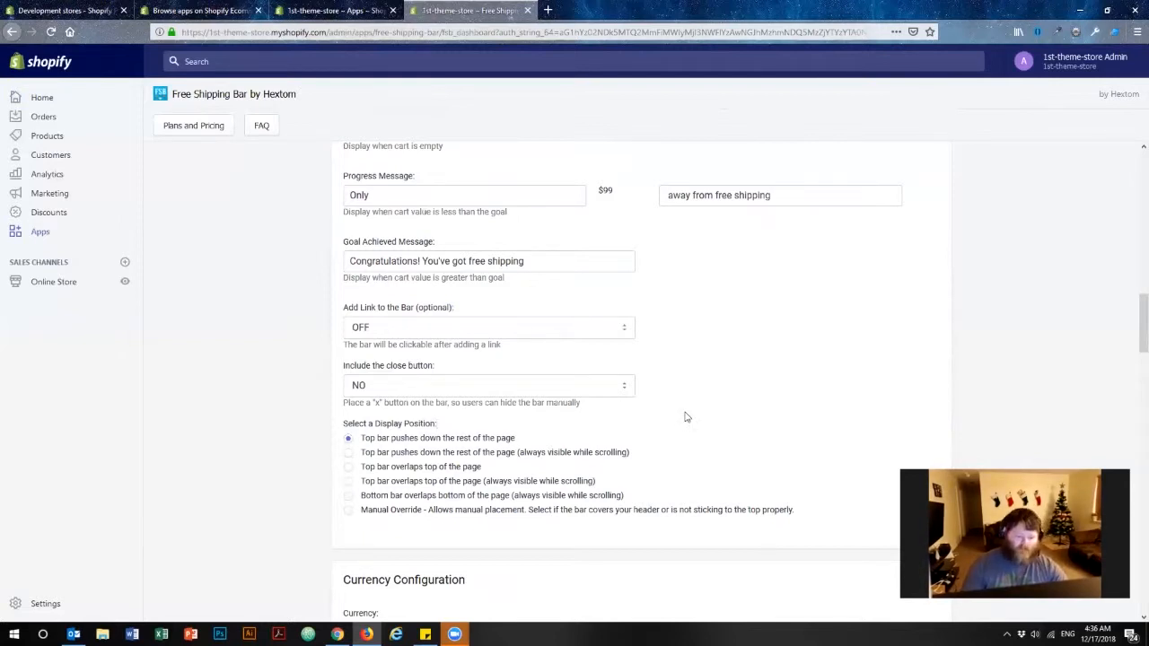
Scroll through the currency and style configuration sections to examine their options.
{"action": "scroll", "coordinate": [696, 404], "scroll_direction": "down", "scroll_amount": 3}
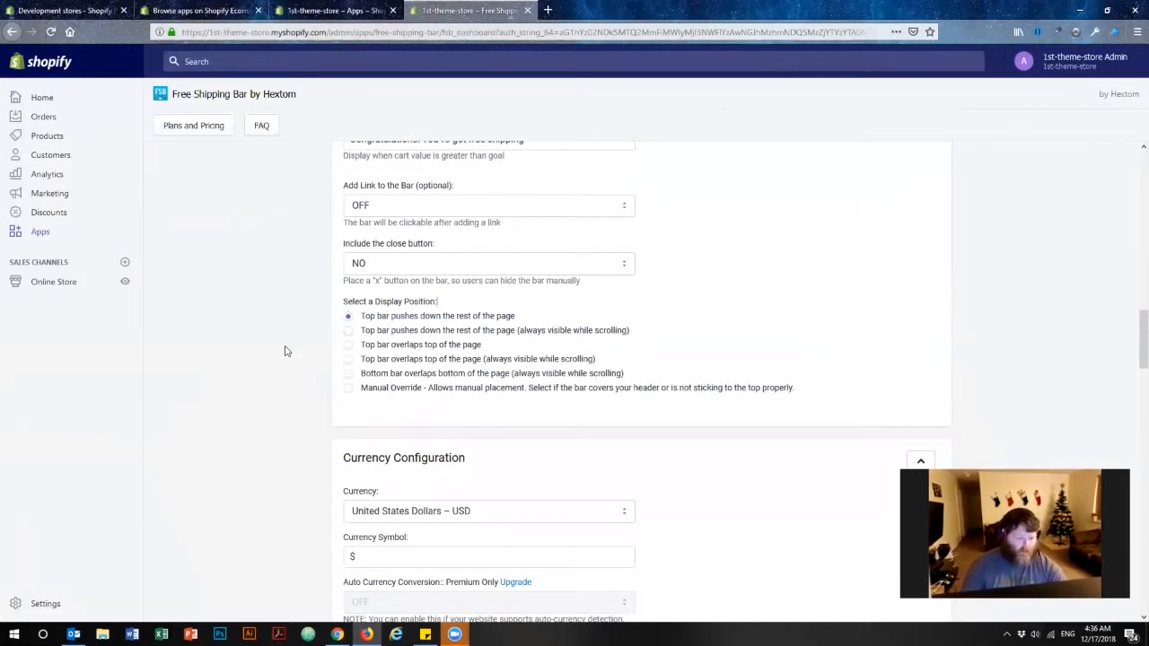
{"action": "scroll", "coordinate": [292, 333], "scroll_direction": "down", "scroll_amount": 4}
{"action": "scroll", "coordinate": [323, 260], "scroll_direction": "down", "scroll_amount": 3}
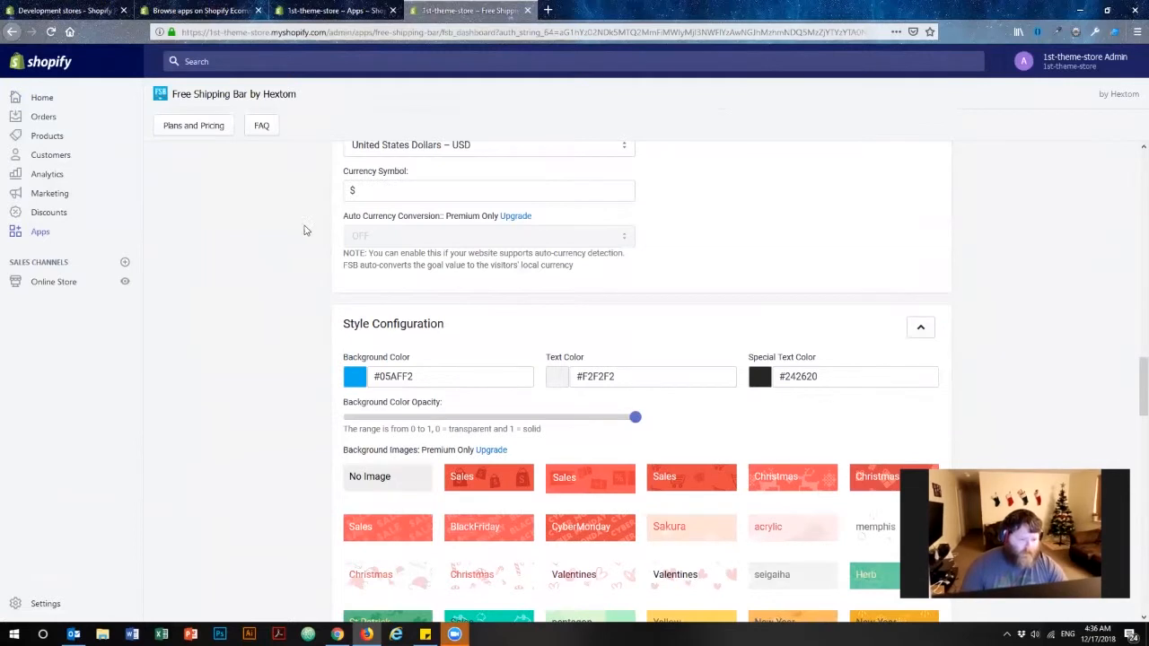
{"action": "scroll", "coordinate": [326, 233], "scroll_direction": "up", "scroll_amount": 2}
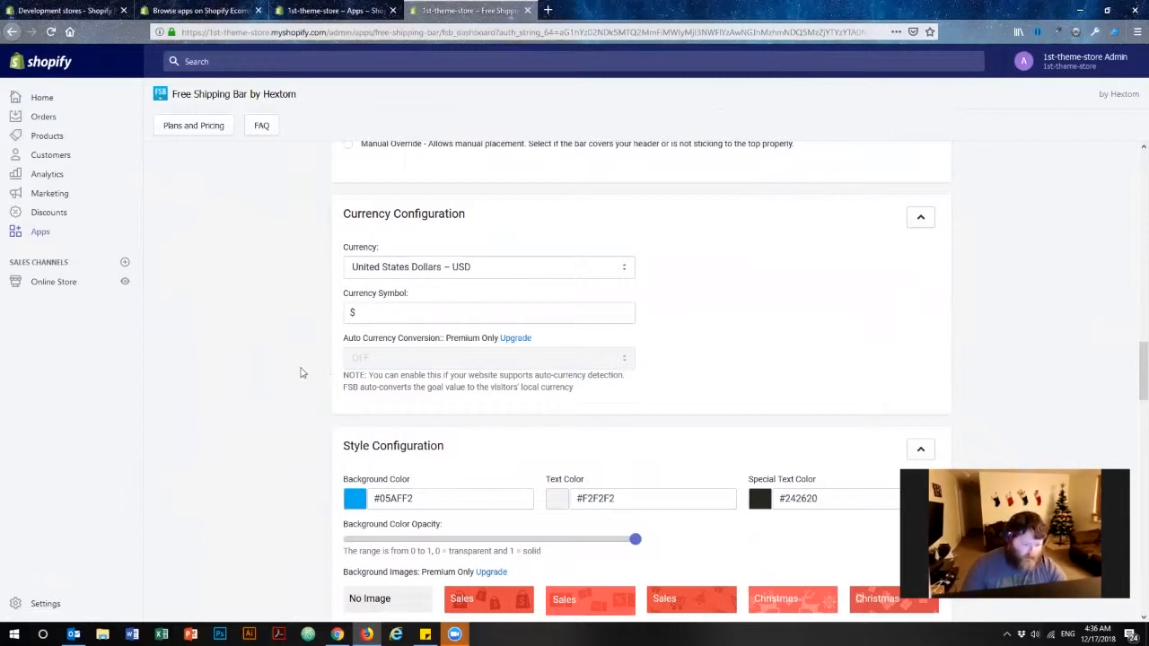
{"action": "scroll", "coordinate": [269, 340], "scroll_direction": "down", "scroll_amount": 2}
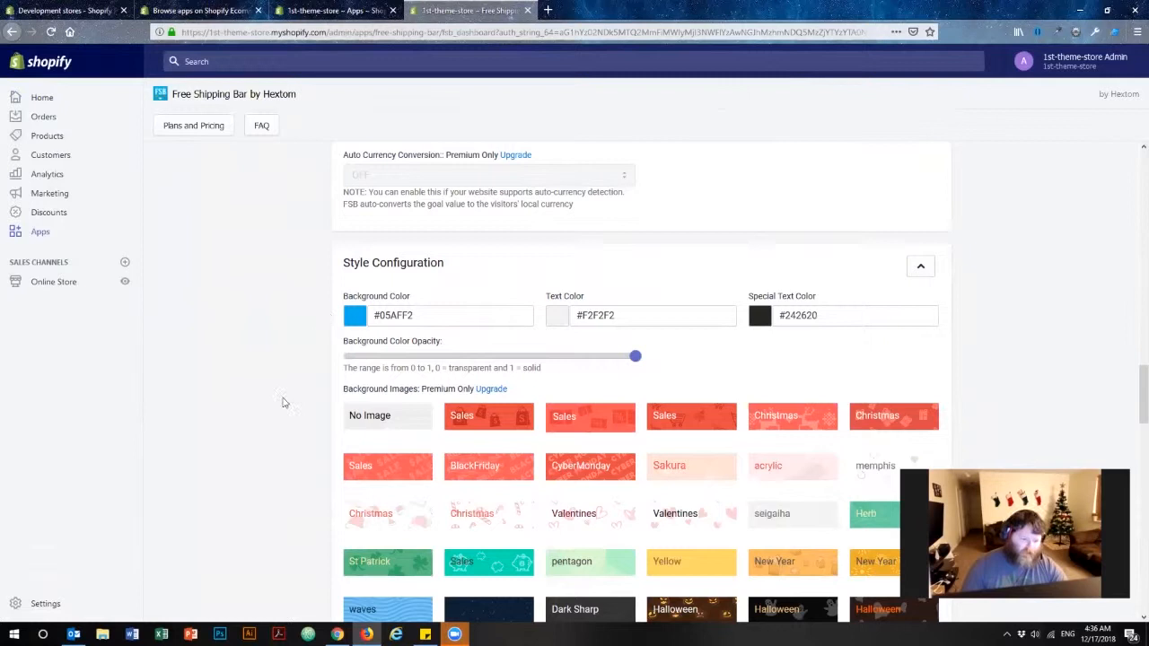
{"action": "scroll", "coordinate": [282, 402], "scroll_direction": "up", "scroll_amount": 10}
{"action": "scroll", "coordinate": [297, 396], "scroll_direction": "down", "scroll_amount": 1}
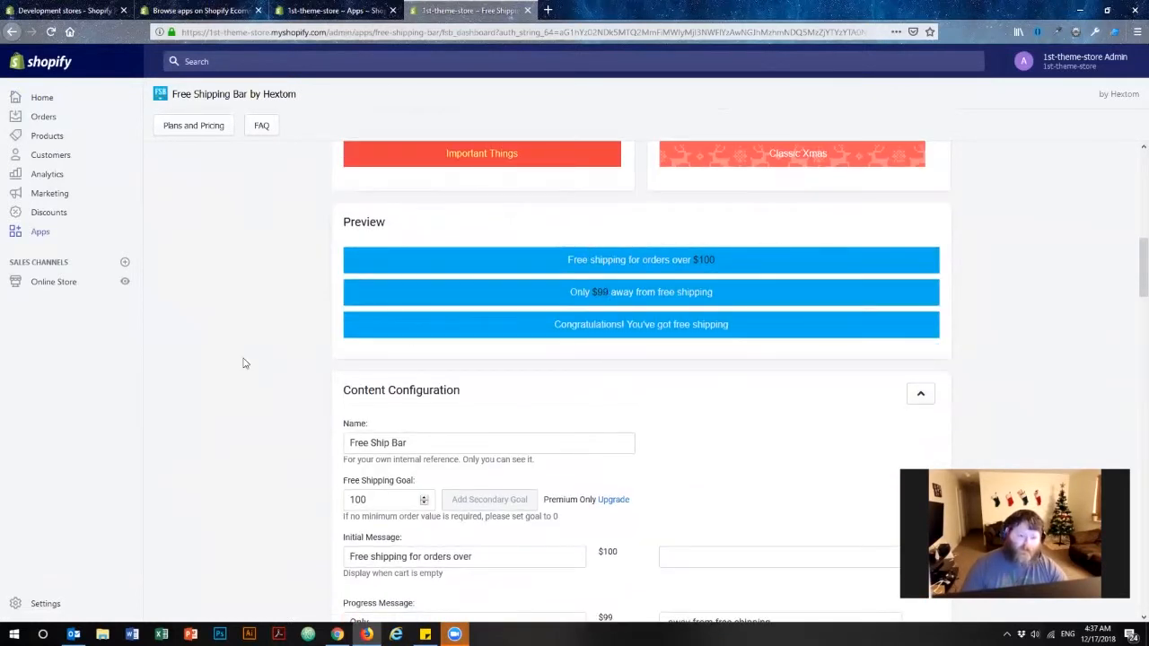
{"action": "scroll", "coordinate": [252, 376], "scroll_direction": "down", "scroll_amount": 10}
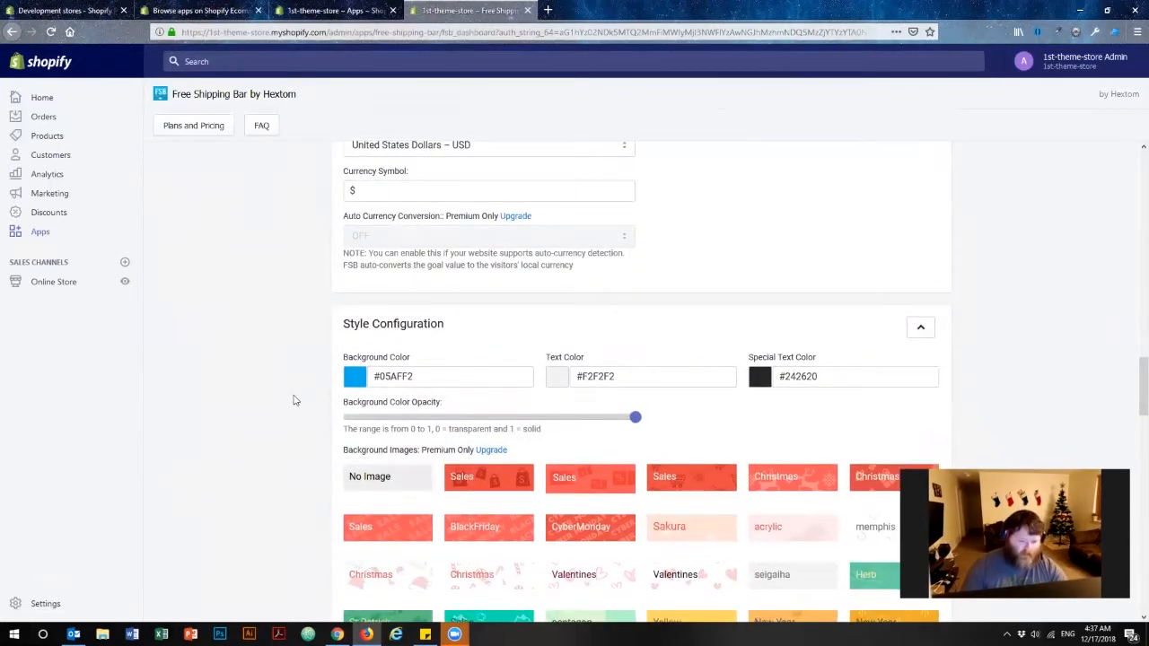
Set the bar's background color to red #ff0000 and the text color to black #000000.
{"action": "left_click", "coordinate": [357, 379]}
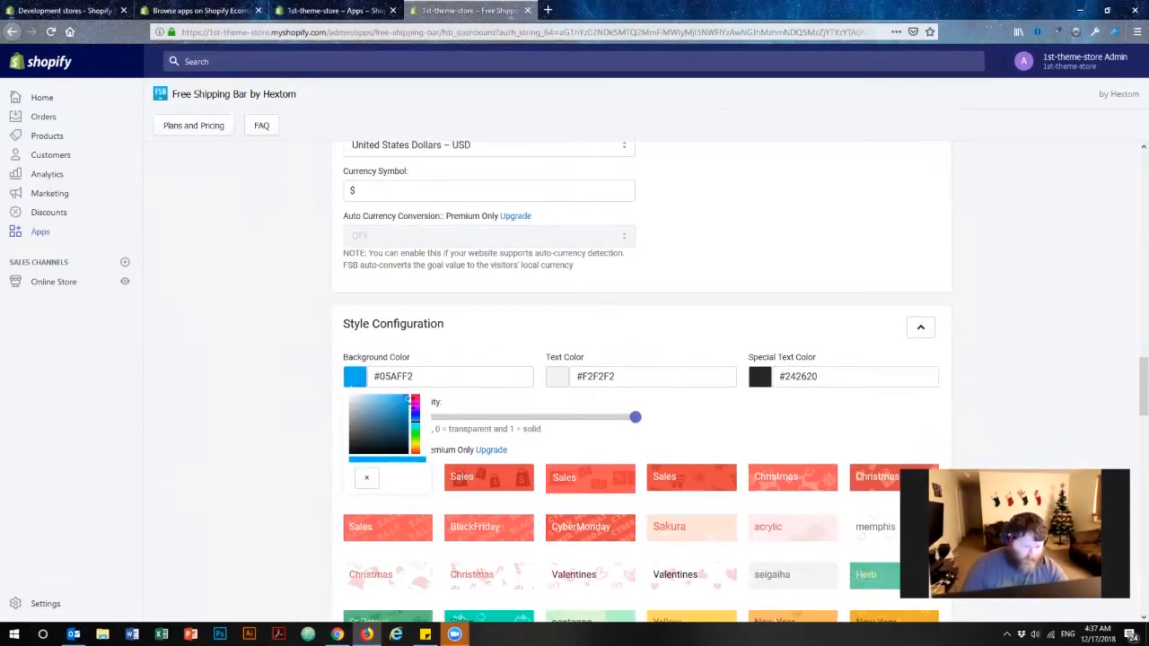
{"action": "left_click", "coordinate": [416, 396]}
{"action": "left_click_drag", "start_coordinate": [408, 397], "coordinate": [443, 385]}
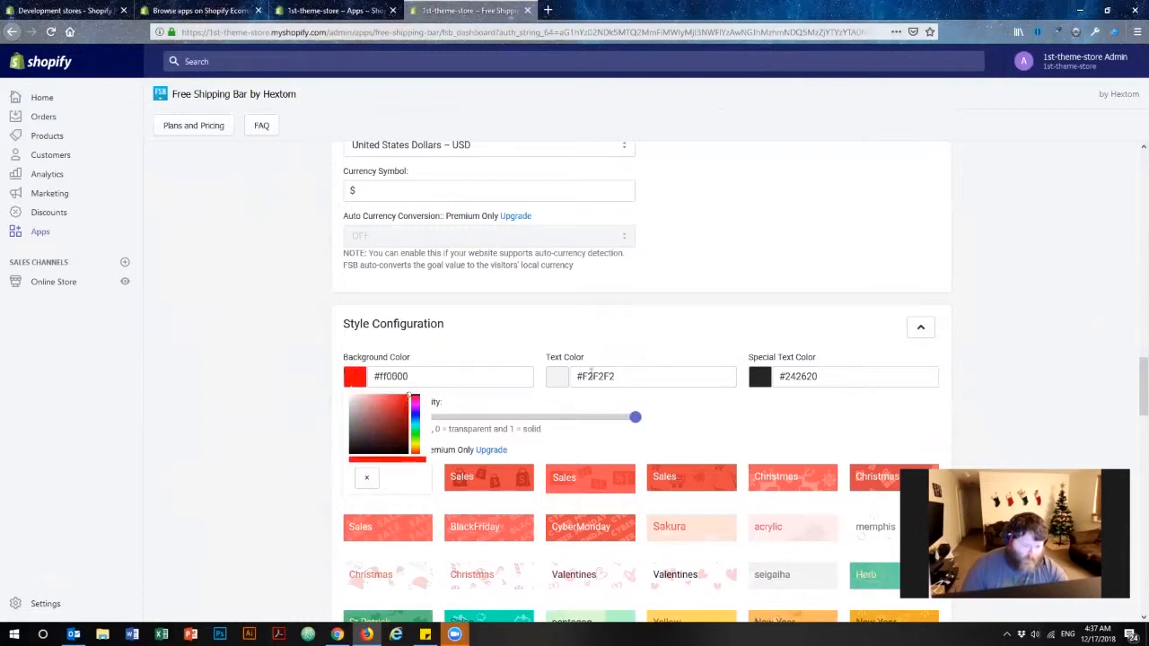
{"action": "left_click", "coordinate": [557, 376]}
{"action": "left_click_drag", "start_coordinate": [597, 406], "coordinate": [539, 472]}
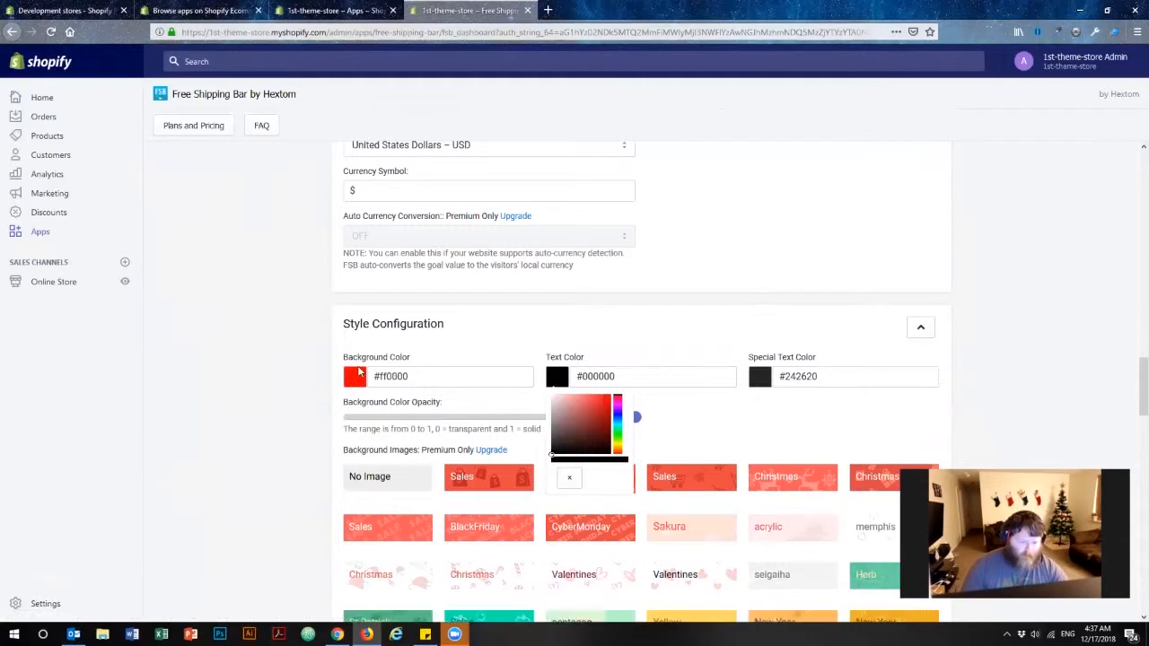
Set the special text color to blue #0f00ff.
{"action": "left_click", "coordinate": [759, 378]}
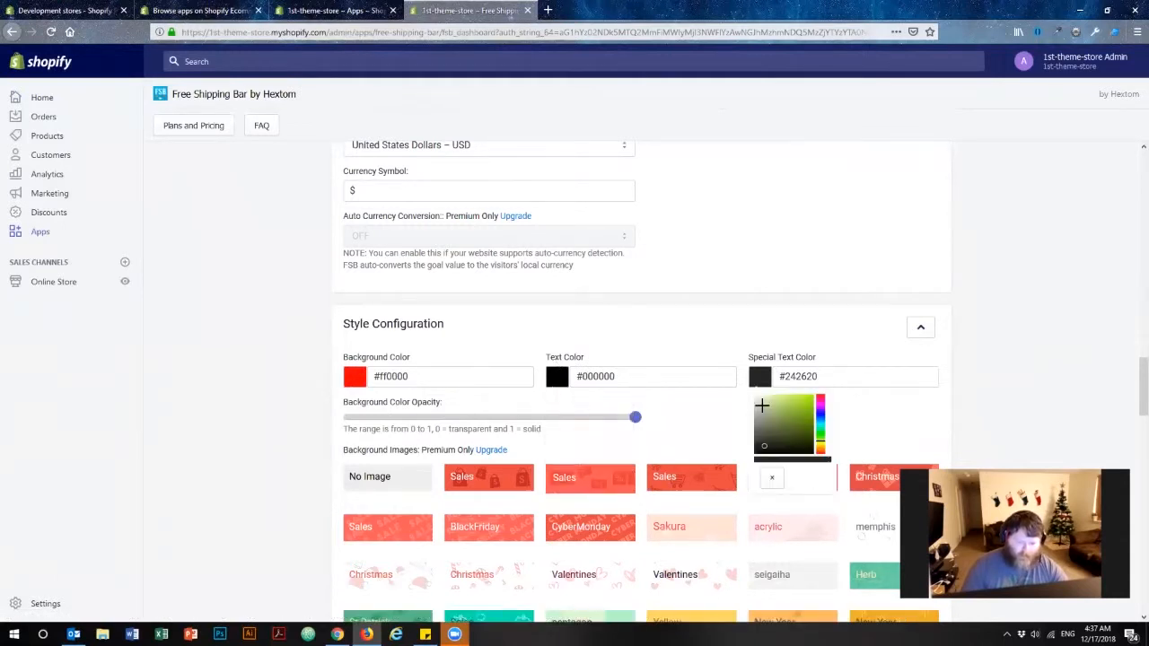
{"action": "left_click_drag", "start_coordinate": [820, 440], "coordinate": [805, 408]}
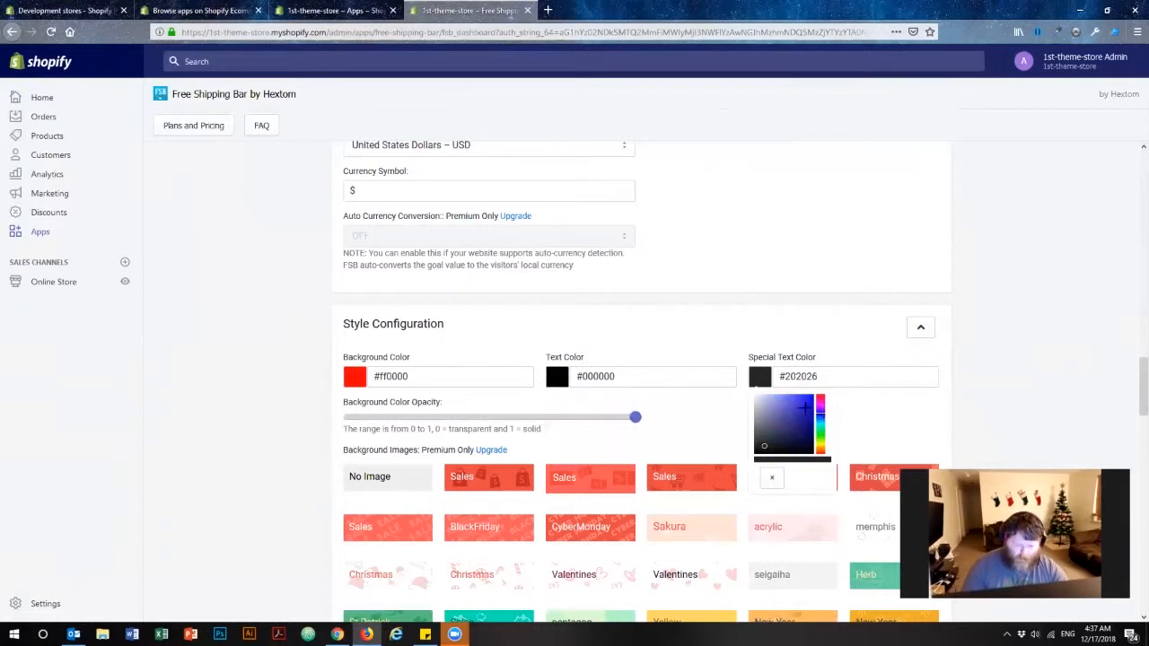
{"action": "left_click", "coordinate": [1042, 361]}
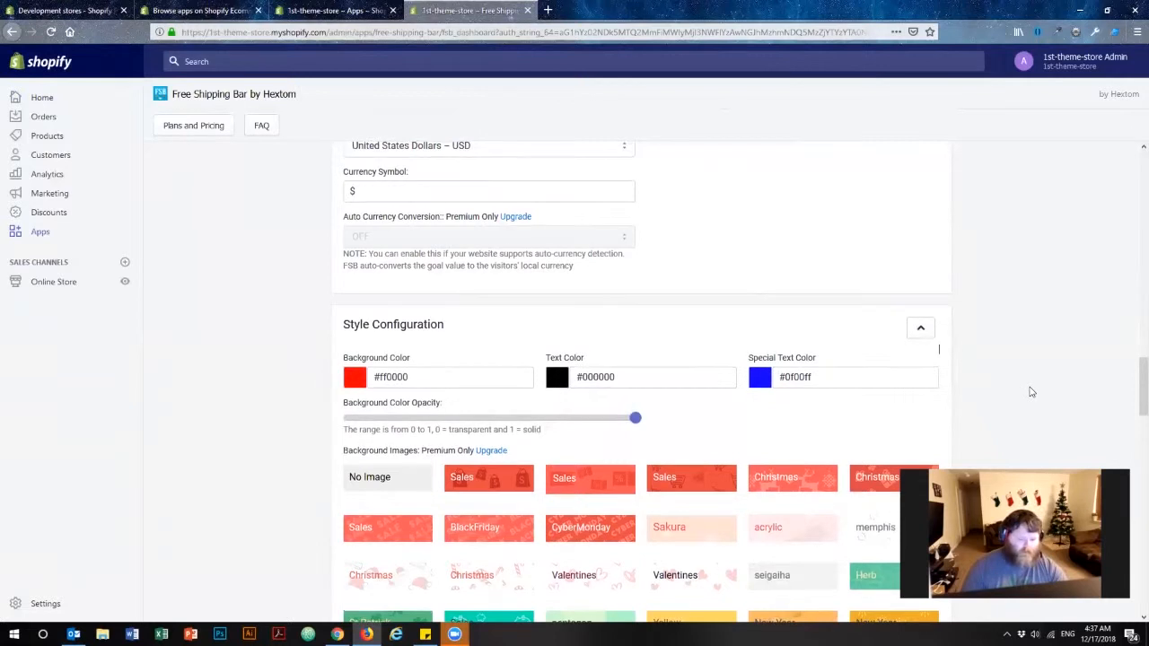
Check the preview and review the font, font size, padding and timing style options.
{"action": "scroll", "coordinate": [1032, 392], "scroll_direction": "up", "scroll_amount": 10}
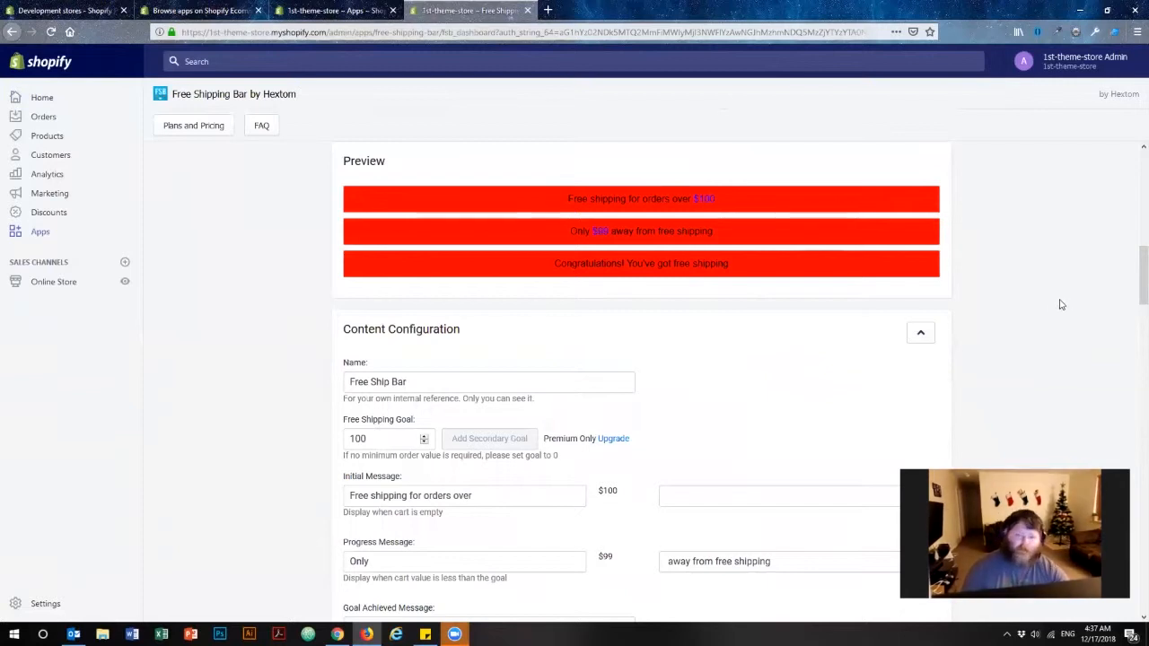
{"action": "scroll", "coordinate": [1062, 309], "scroll_direction": "down", "scroll_amount": 7}
{"action": "scroll", "coordinate": [1059, 299], "scroll_direction": "down", "scroll_amount": 10}
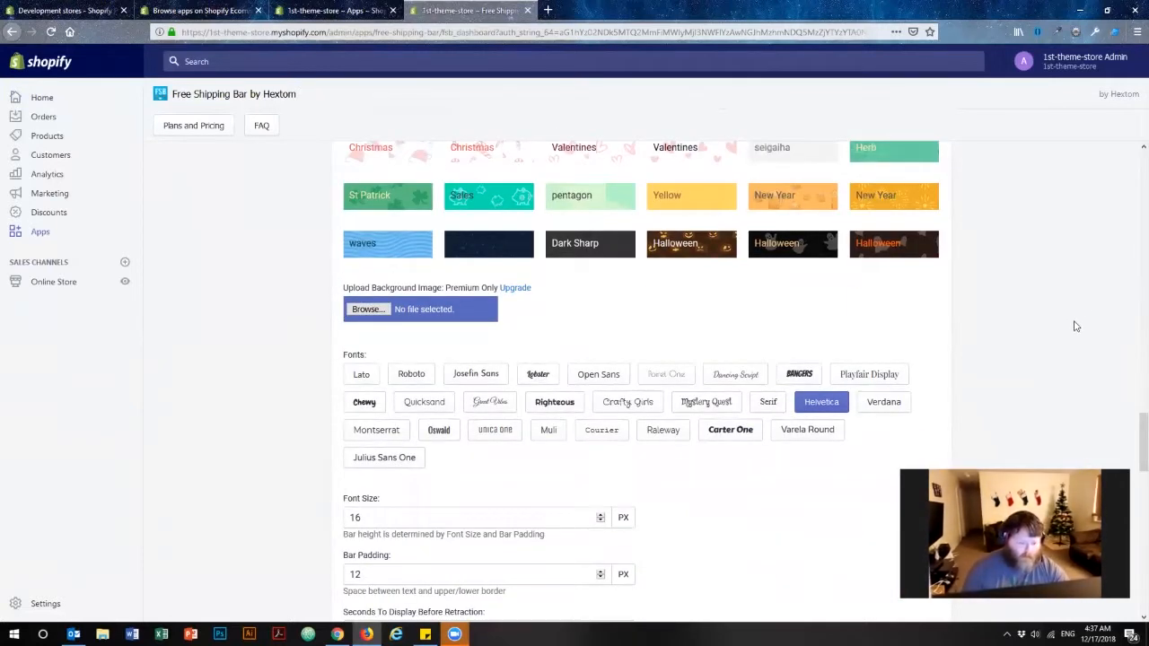
{"action": "scroll", "coordinate": [1062, 319], "scroll_direction": "down", "scroll_amount": 3}
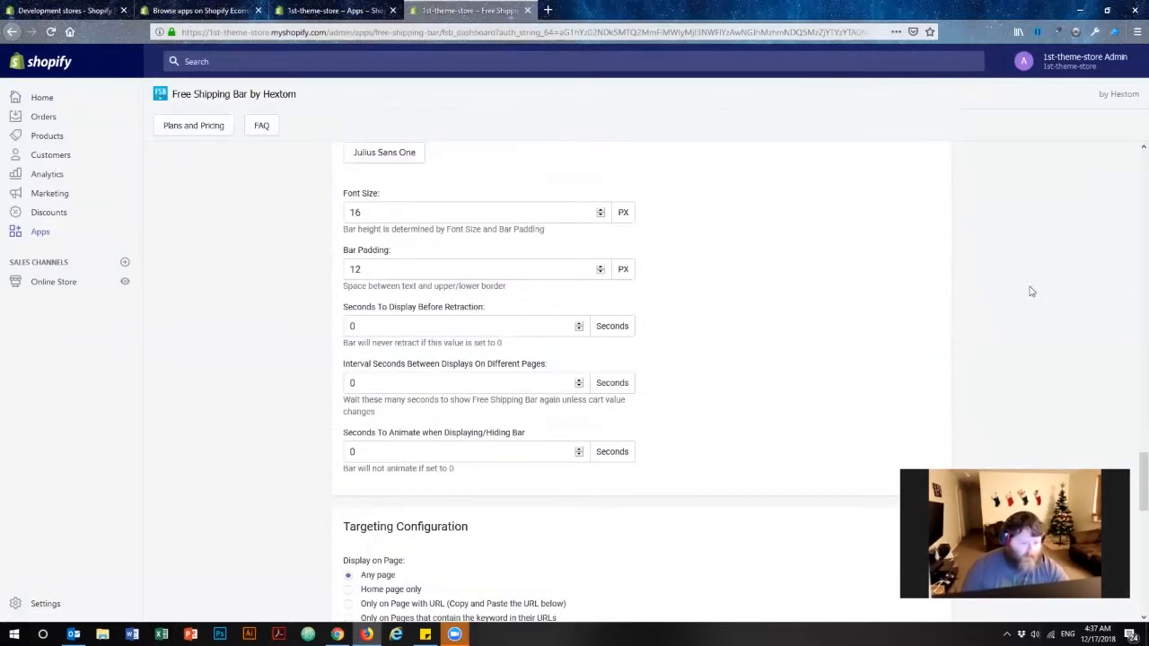
{"action": "scroll", "coordinate": [1033, 292], "scroll_direction": "up", "scroll_amount": 3}
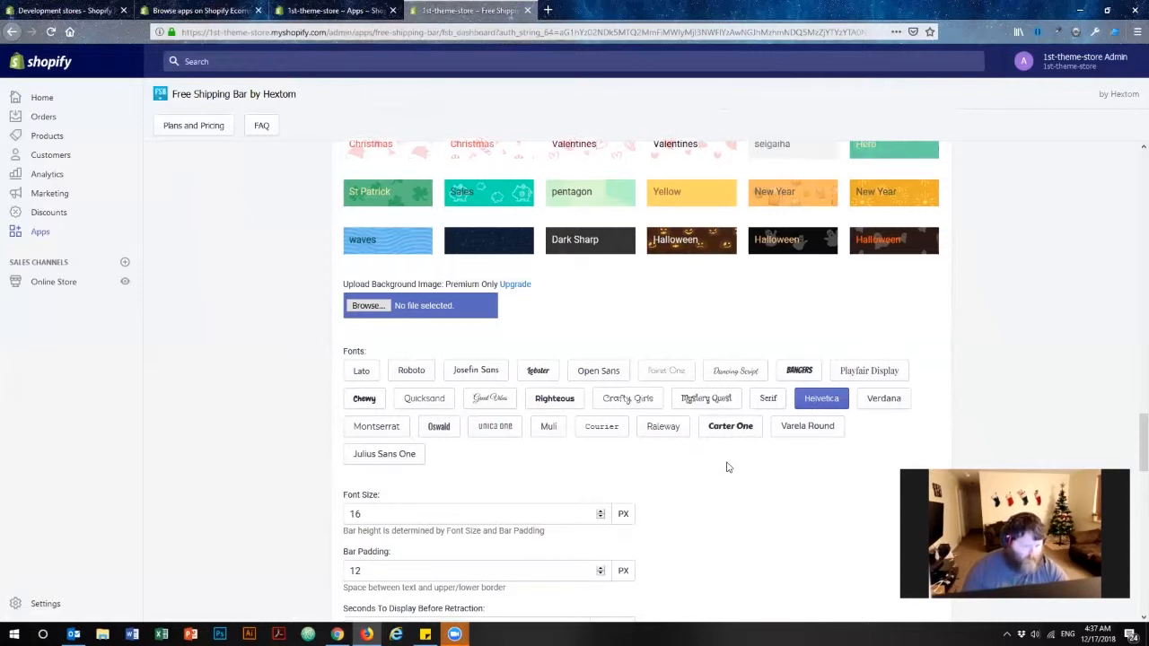
Examine the font size, bar padding and display timing settings of the bar's style.
{"action": "scroll", "coordinate": [728, 467], "scroll_direction": "down", "scroll_amount": 5}
{"action": "scroll", "coordinate": [725, 441], "scroll_direction": "up", "scroll_amount": 1}
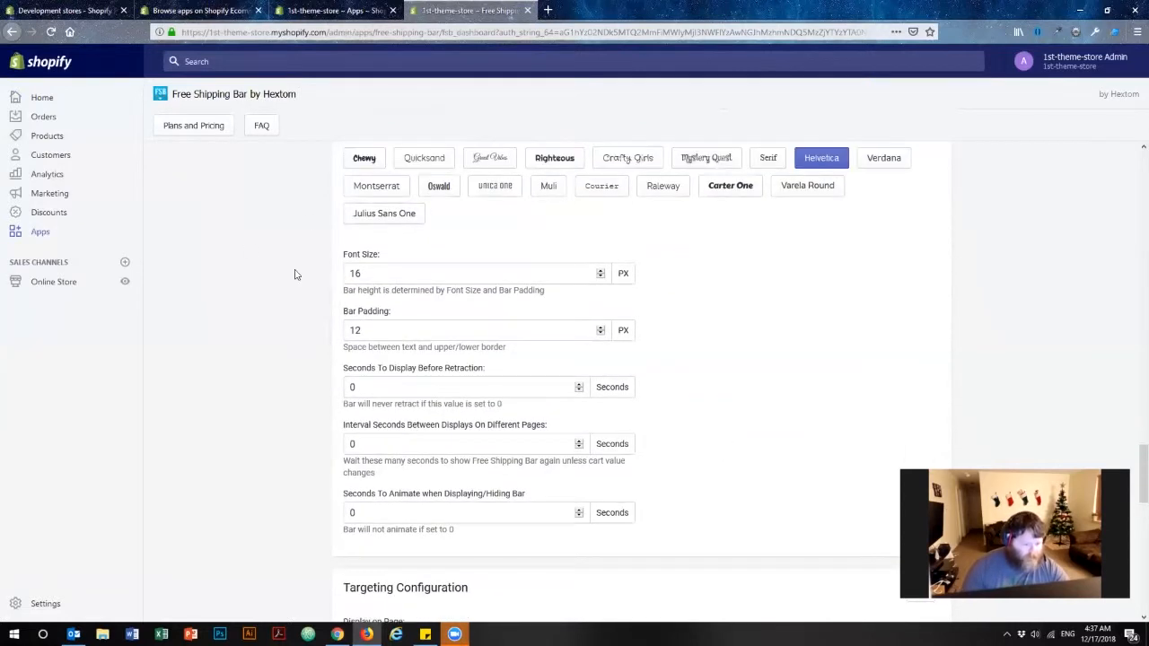
{"action": "left_click_drag", "start_coordinate": [345, 258], "coordinate": [384, 267]}
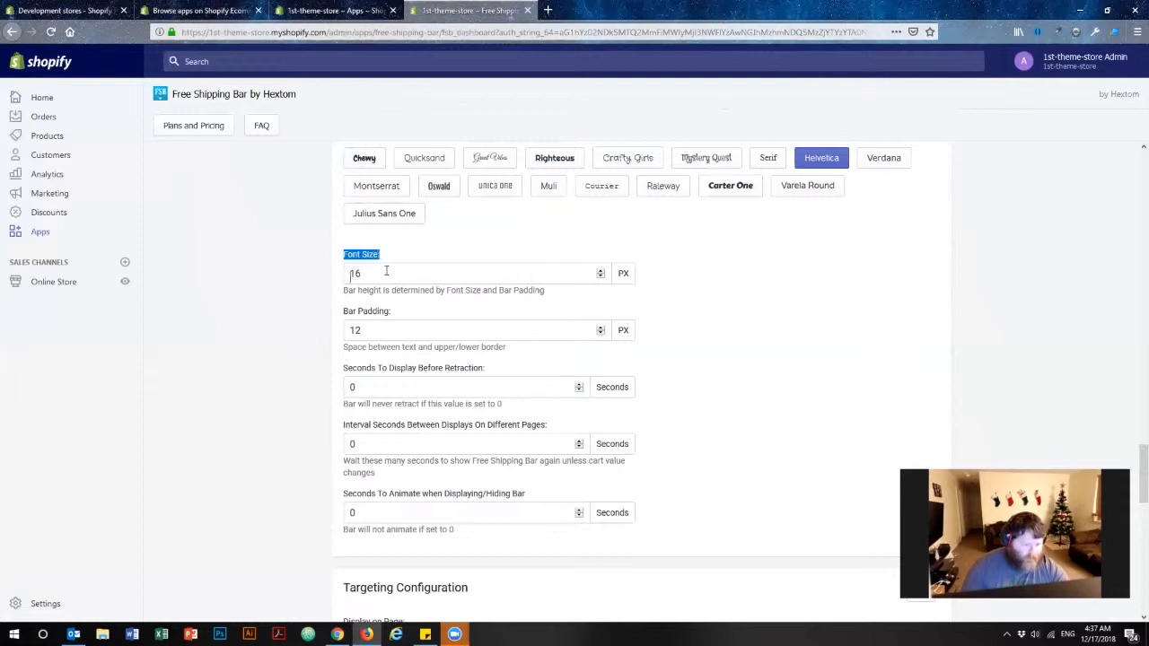
{"action": "left_click", "coordinate": [369, 274]}
{"action": "left_click_drag", "start_coordinate": [375, 312], "coordinate": [301, 311]}
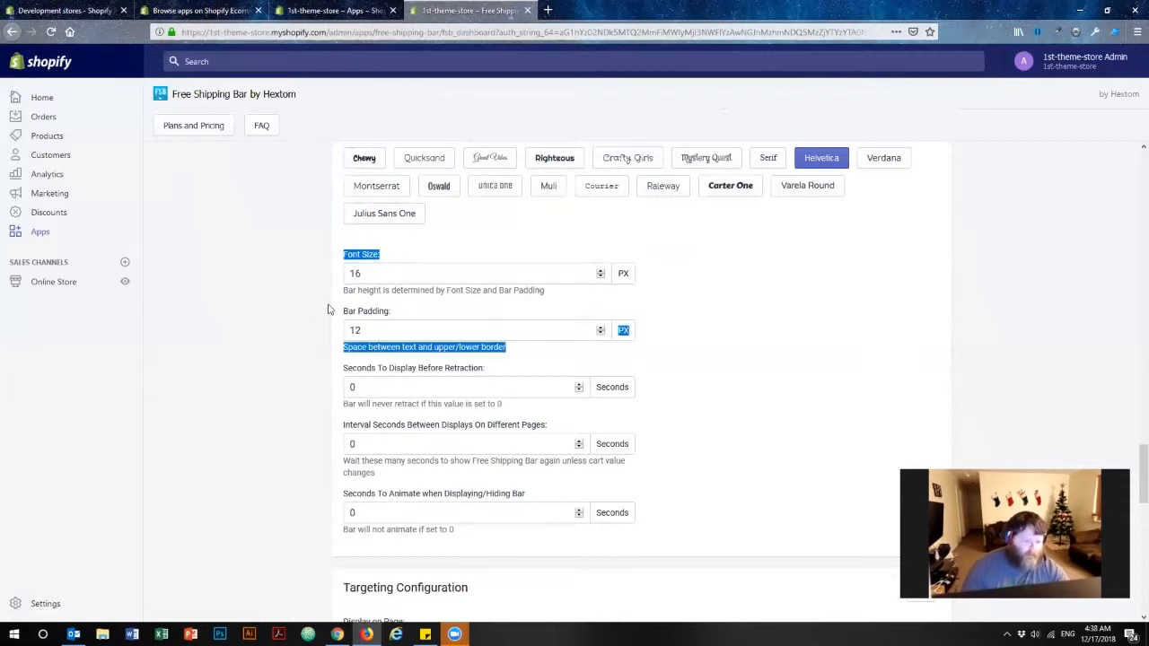
{"action": "left_click", "coordinate": [513, 353]}
{"action": "left_click_drag", "start_coordinate": [453, 348], "coordinate": [508, 348]}
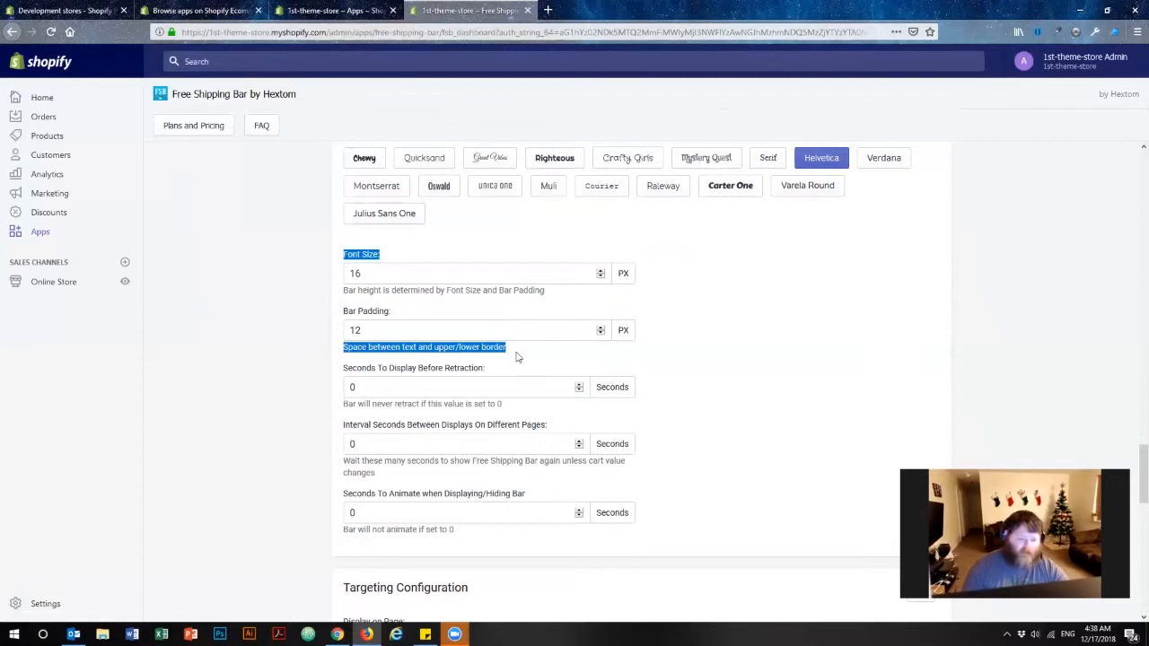
{"action": "left_click", "coordinate": [286, 354]}
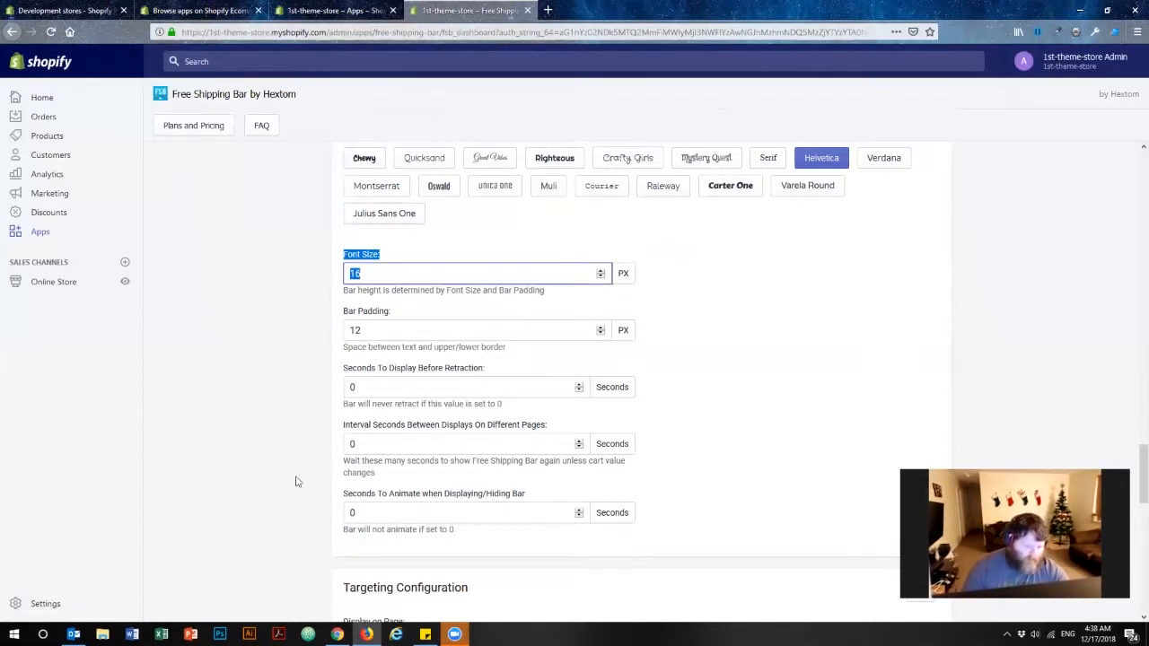
{"action": "scroll", "coordinate": [278, 395], "scroll_direction": "down", "scroll_amount": 1}
{"action": "scroll", "coordinate": [269, 377], "scroll_direction": "down", "scroll_amount": 5}
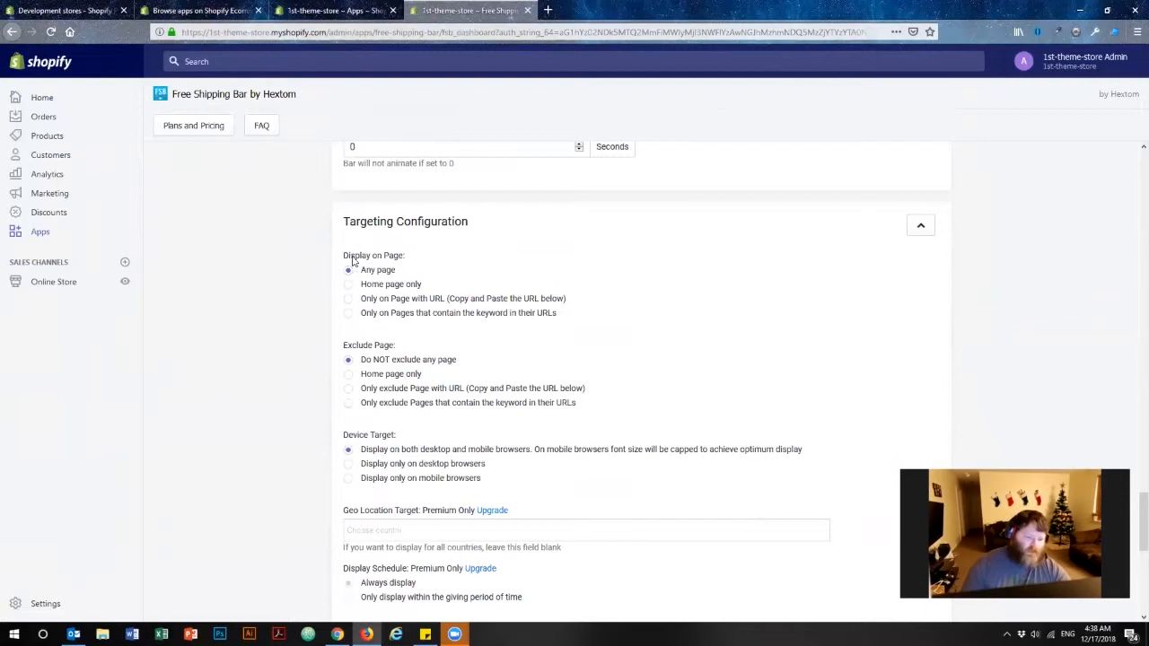
Review the targeting options for display pages, excluded pages, device target and geo location.
{"action": "left_click_drag", "start_coordinate": [347, 258], "coordinate": [412, 259]}
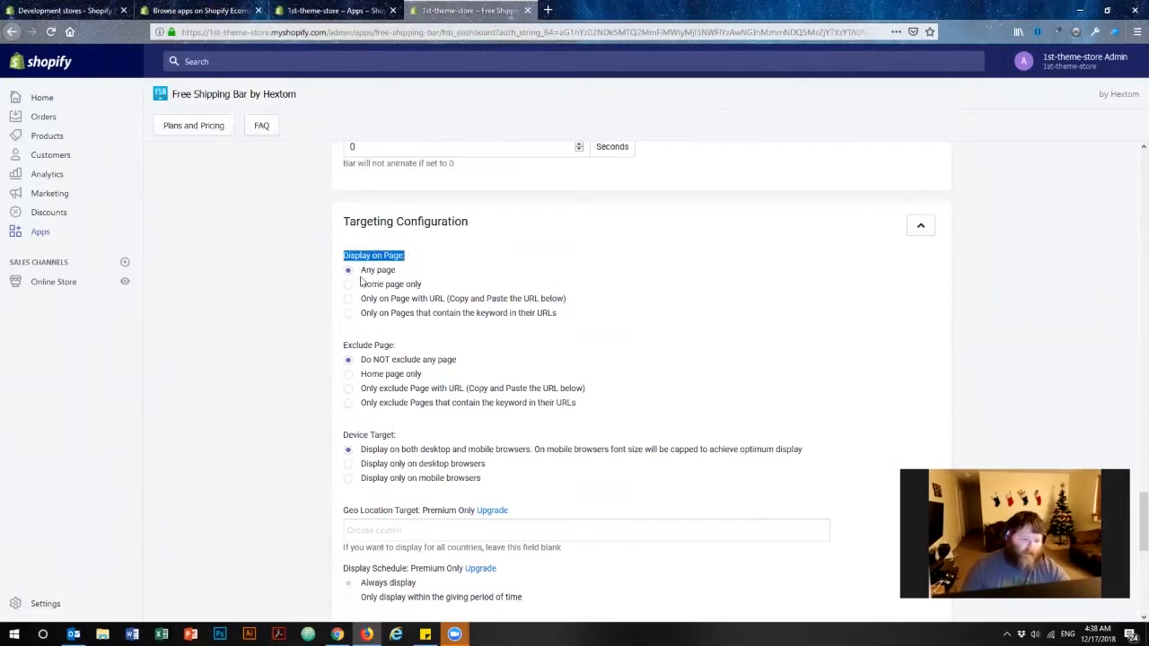
{"action": "left_click", "coordinate": [348, 355]}
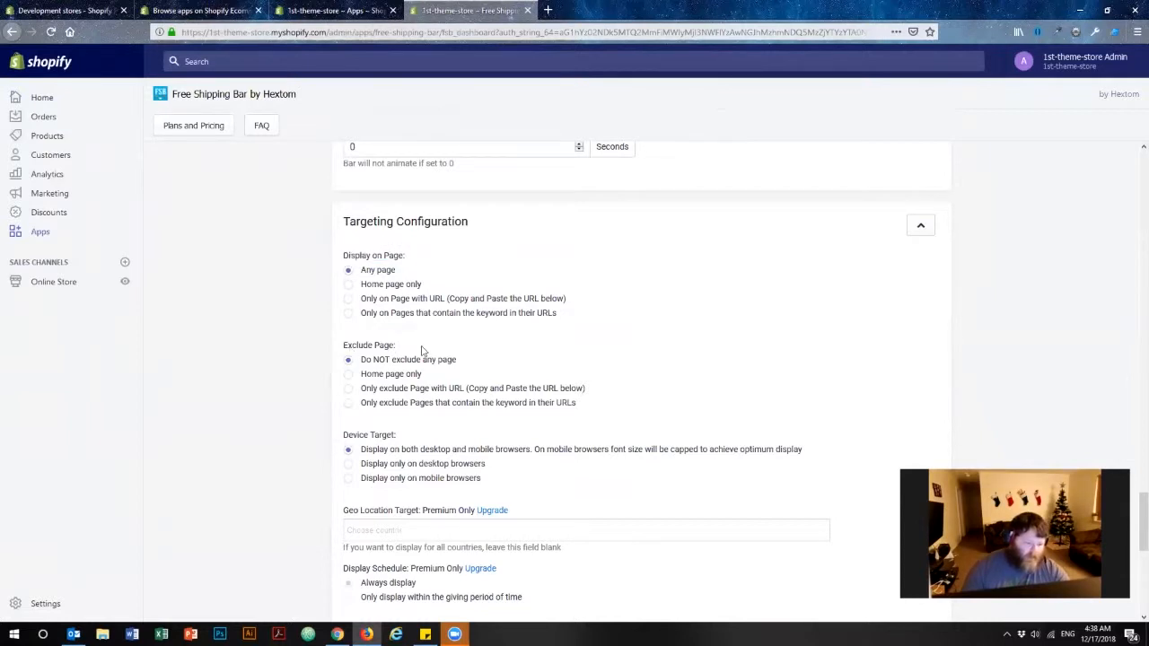
{"action": "left_click_drag", "start_coordinate": [422, 350], "coordinate": [352, 346]}
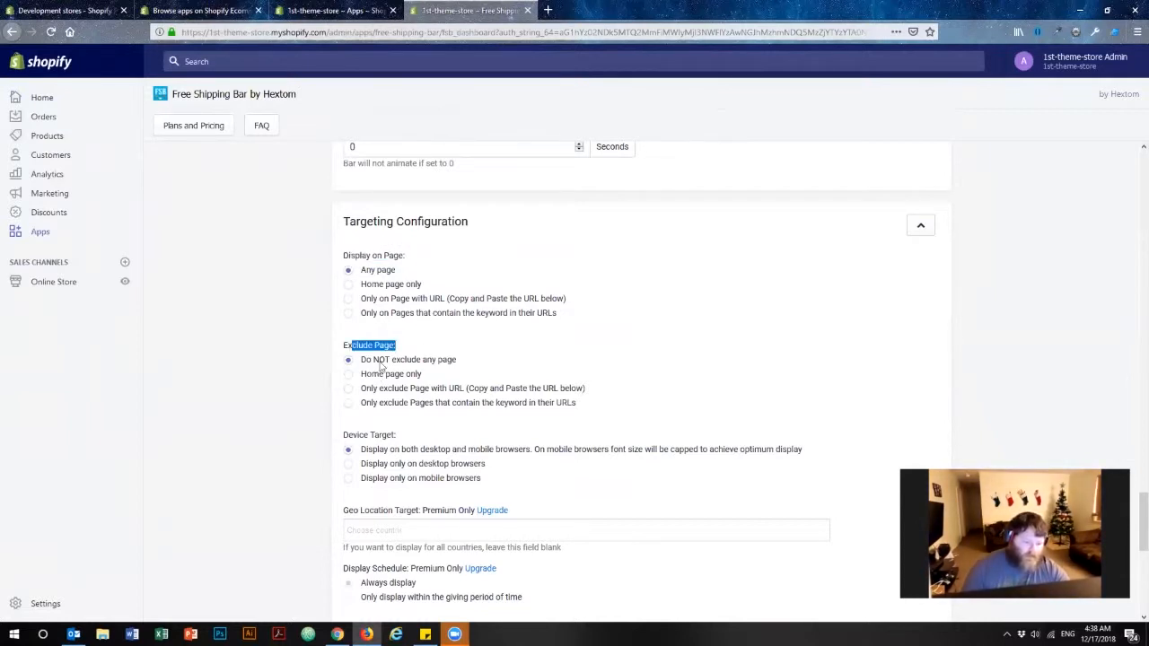
{"action": "left_click", "coordinate": [313, 363]}
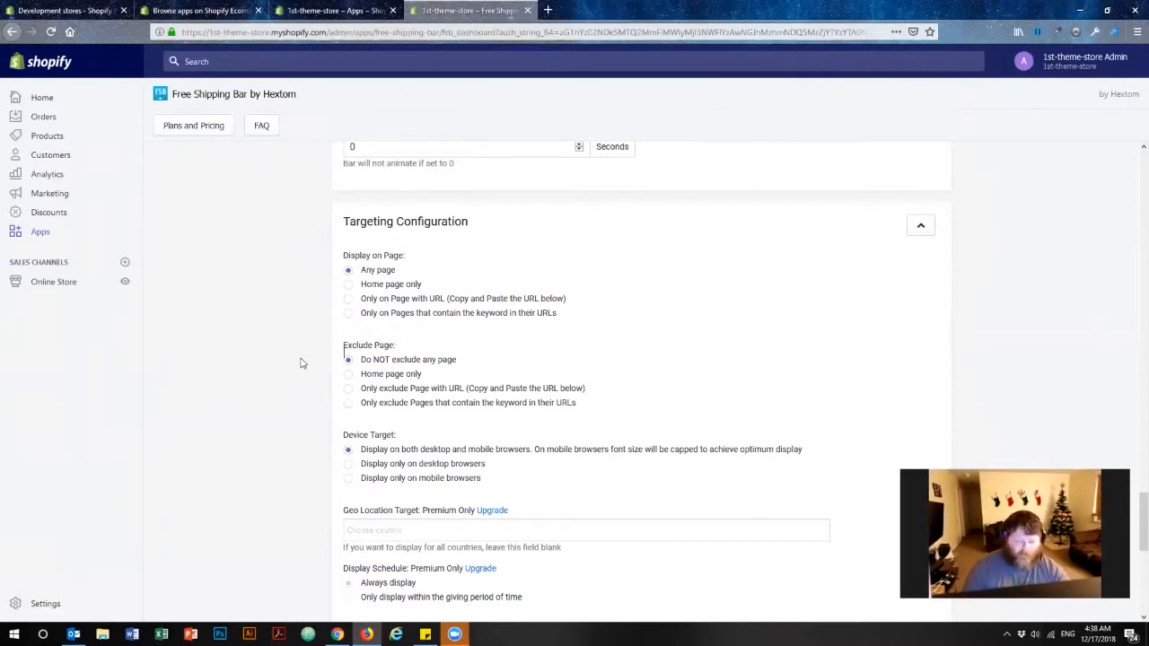
{"action": "scroll", "coordinate": [299, 362], "scroll_direction": "down", "scroll_amount": 2}
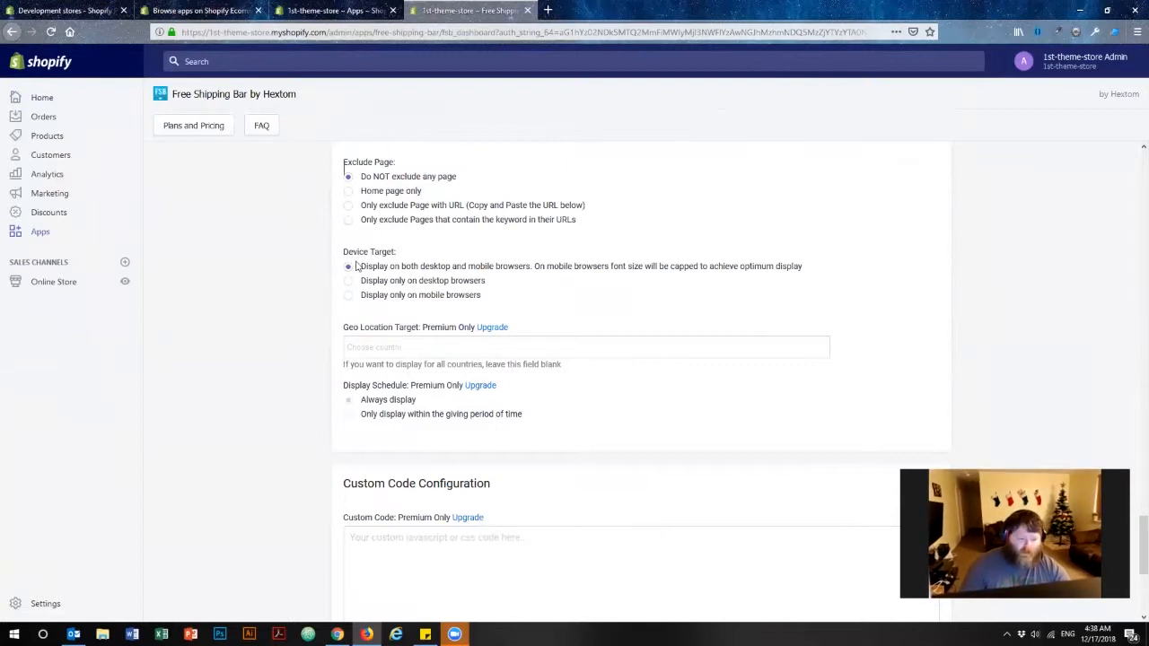
{"action": "left_click_drag", "start_coordinate": [385, 266], "coordinate": [530, 267]}
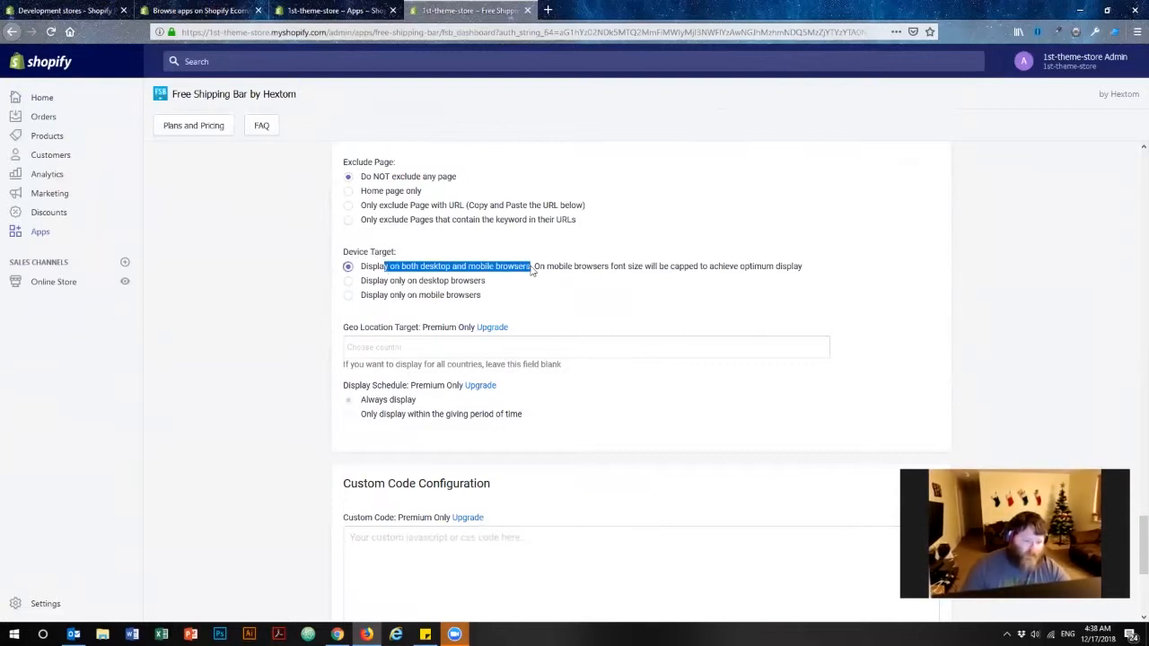
{"action": "left_click", "coordinate": [317, 280]}
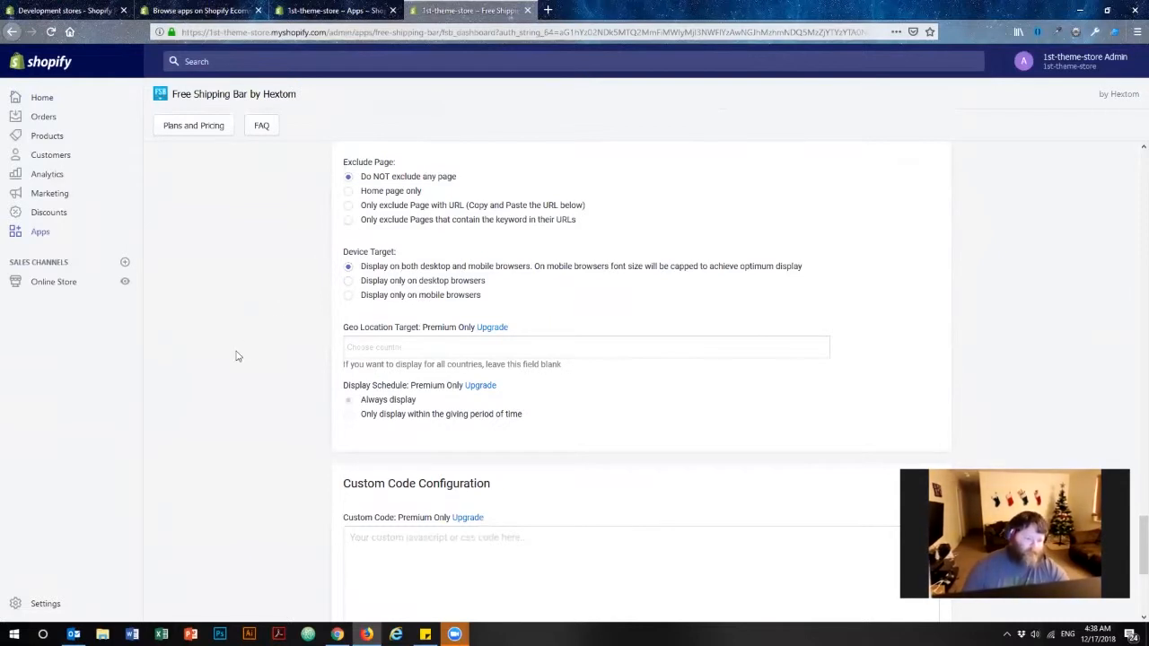
{"action": "left_click_drag", "start_coordinate": [425, 363], "coordinate": [492, 361]}
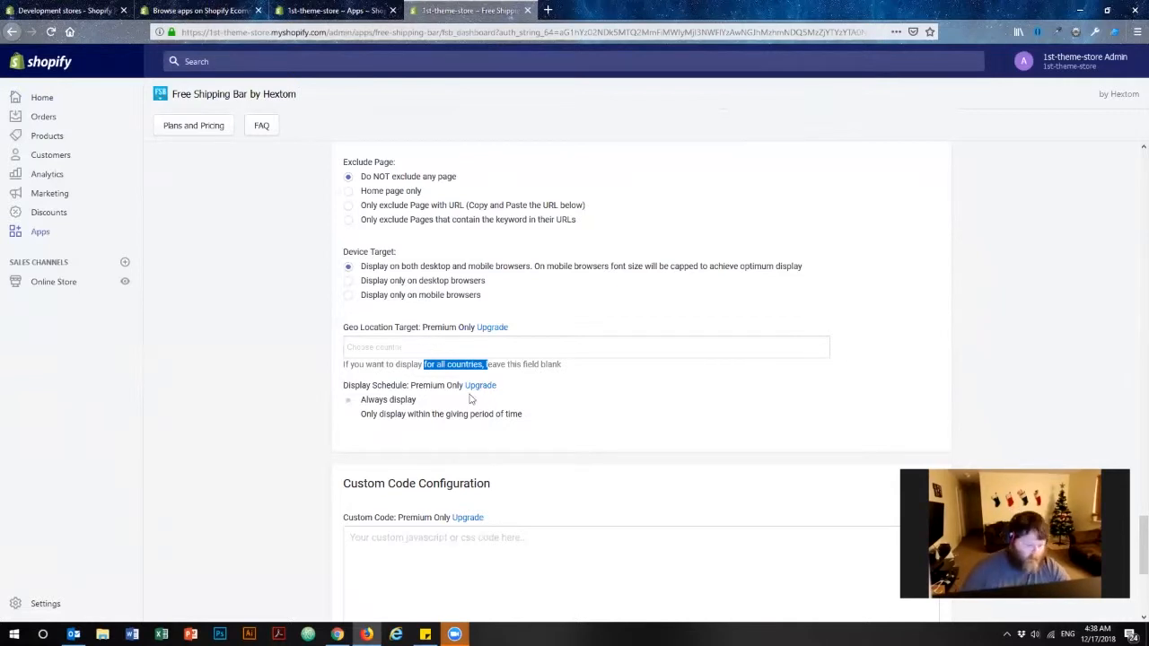
{"action": "left_click", "coordinate": [351, 361]}
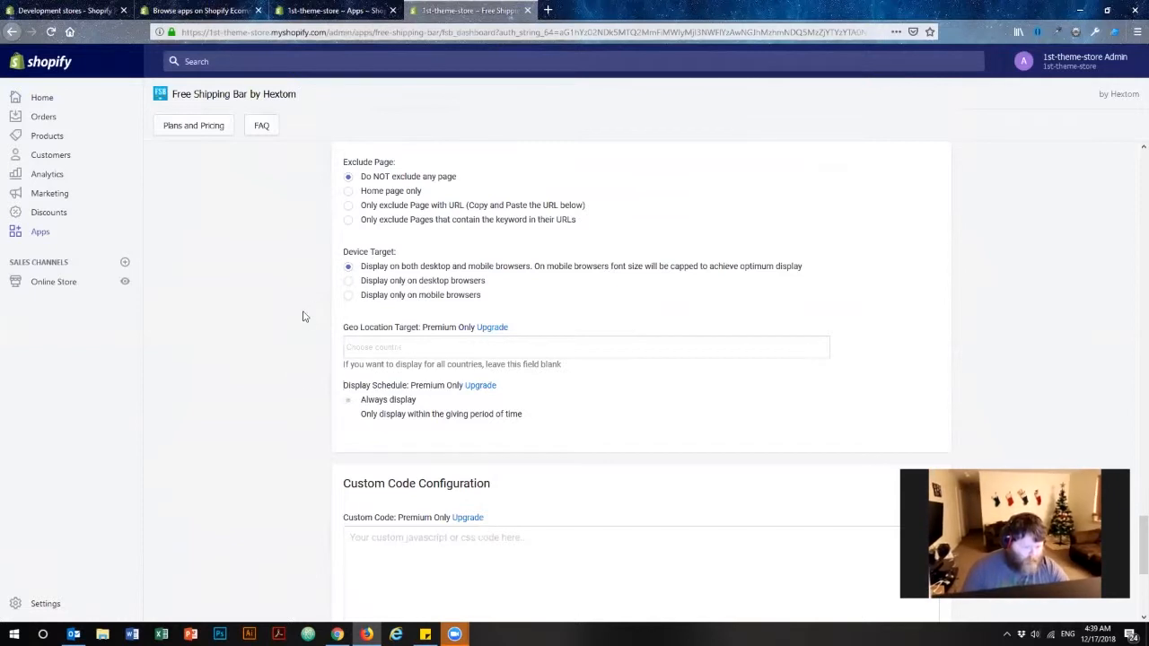
Save the new free shipping bar and dismiss the success confirmation.
{"action": "scroll", "coordinate": [300, 315], "scroll_direction": "down", "scroll_amount": 5}
{"action": "scroll", "coordinate": [294, 329], "scroll_direction": "down", "scroll_amount": 1}
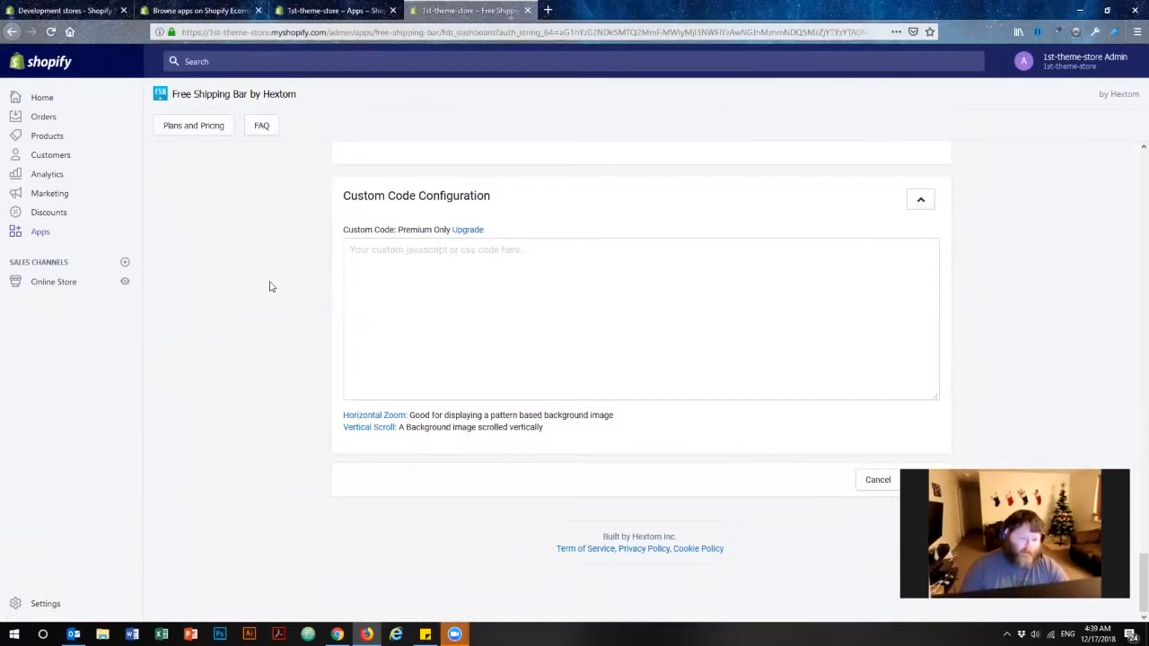
{"action": "left_click", "coordinate": [468, 270]}
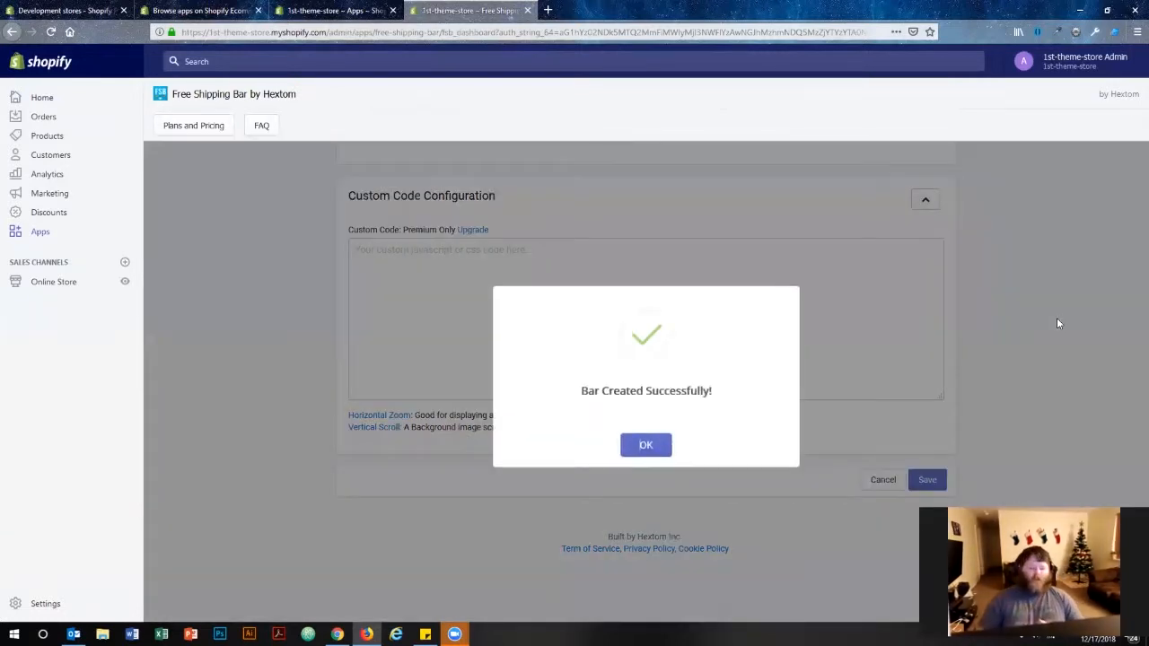
{"action": "left_click", "coordinate": [647, 446]}
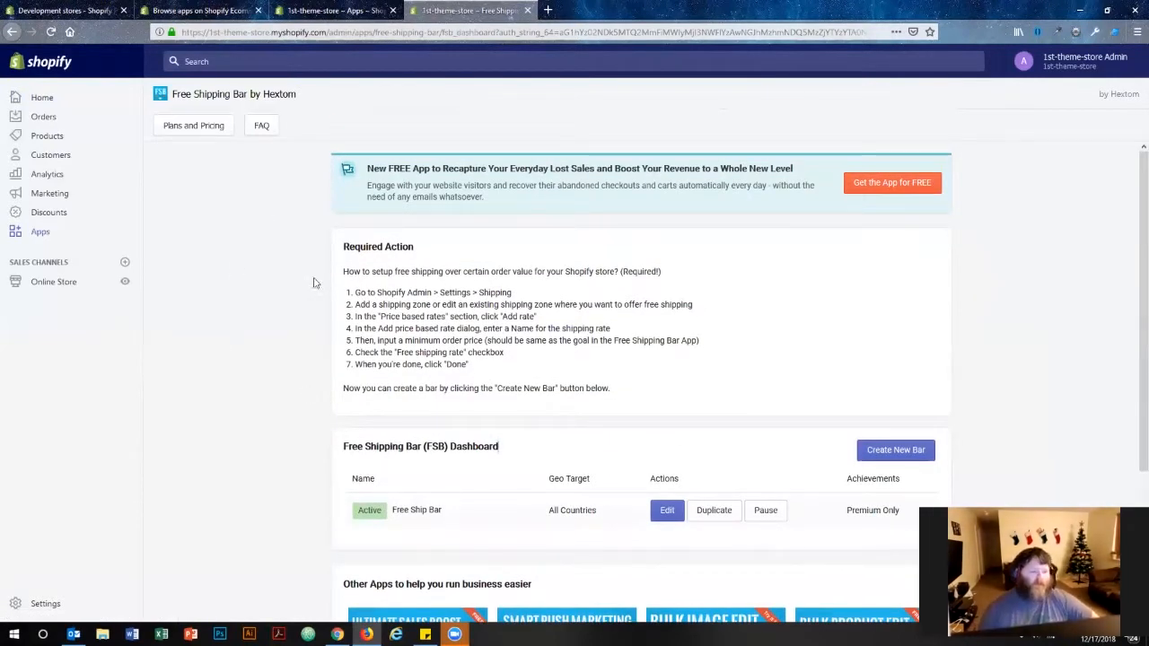
Open the online store in a new tab to check the free shipping bar, then close that tab.
{"action": "left_click_drag", "start_coordinate": [345, 447], "coordinate": [514, 455]}
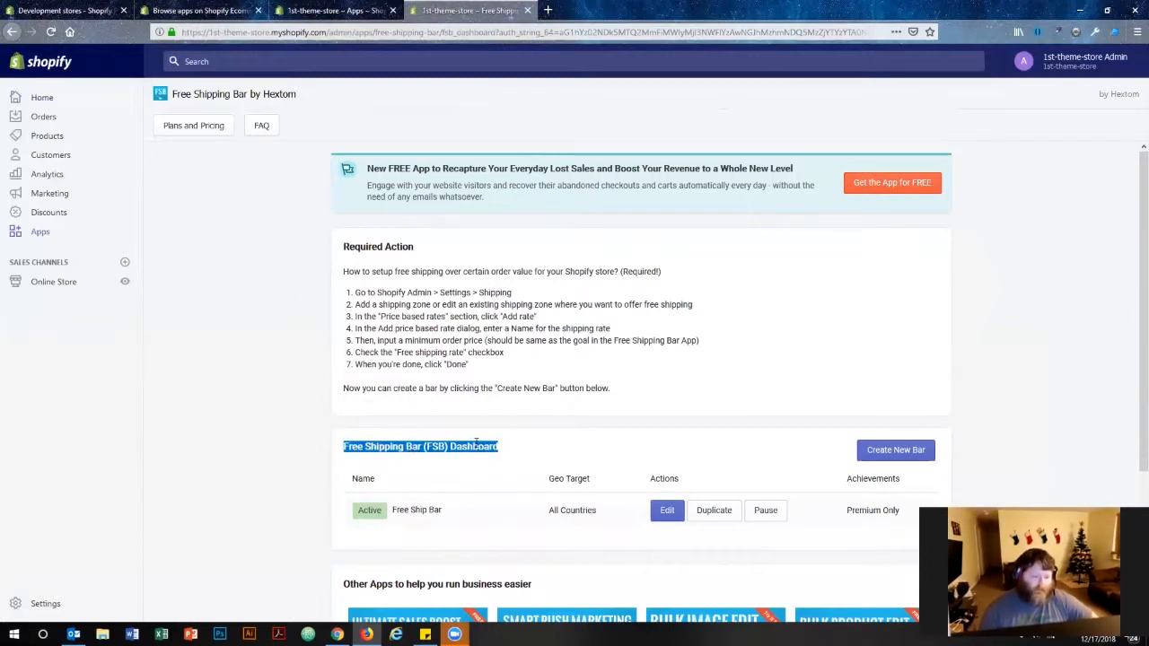
{"action": "left_click", "coordinate": [449, 446]}
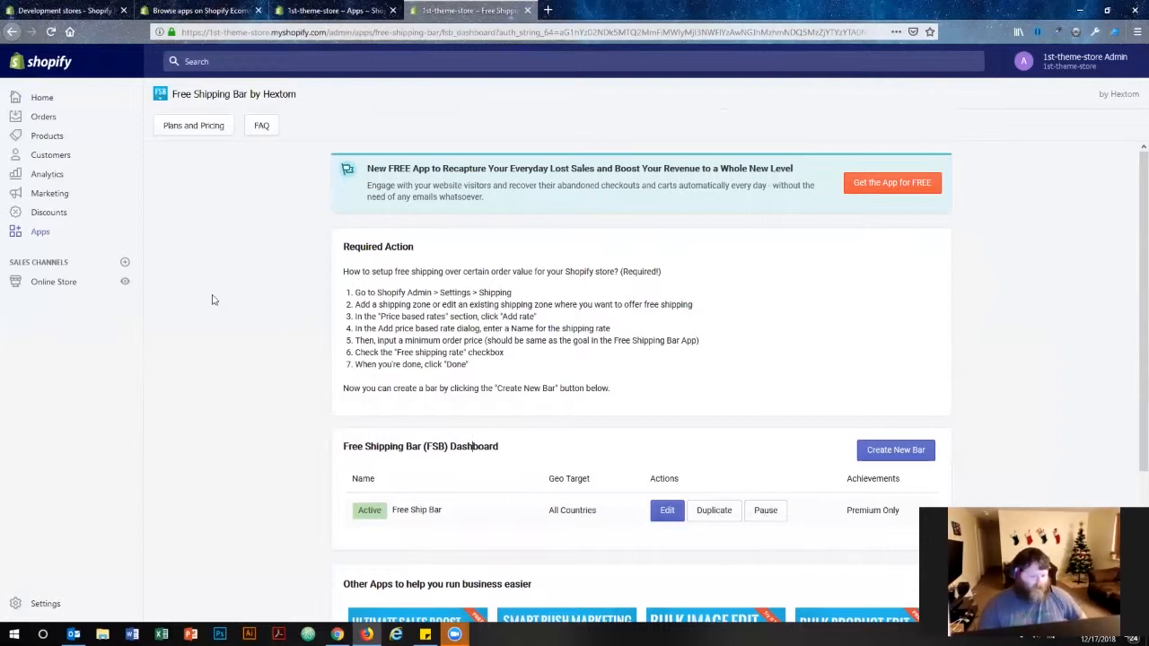
{"action": "left_click", "coordinate": [126, 284]}
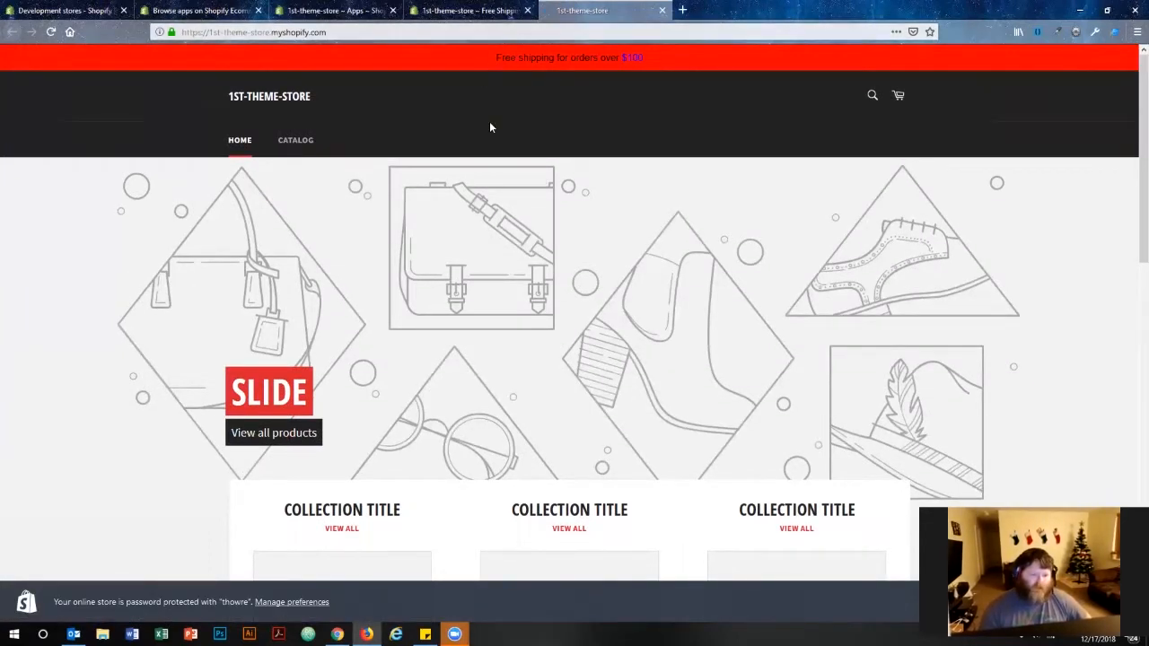
{"action": "left_click_drag", "start_coordinate": [491, 57], "coordinate": [673, 76]}
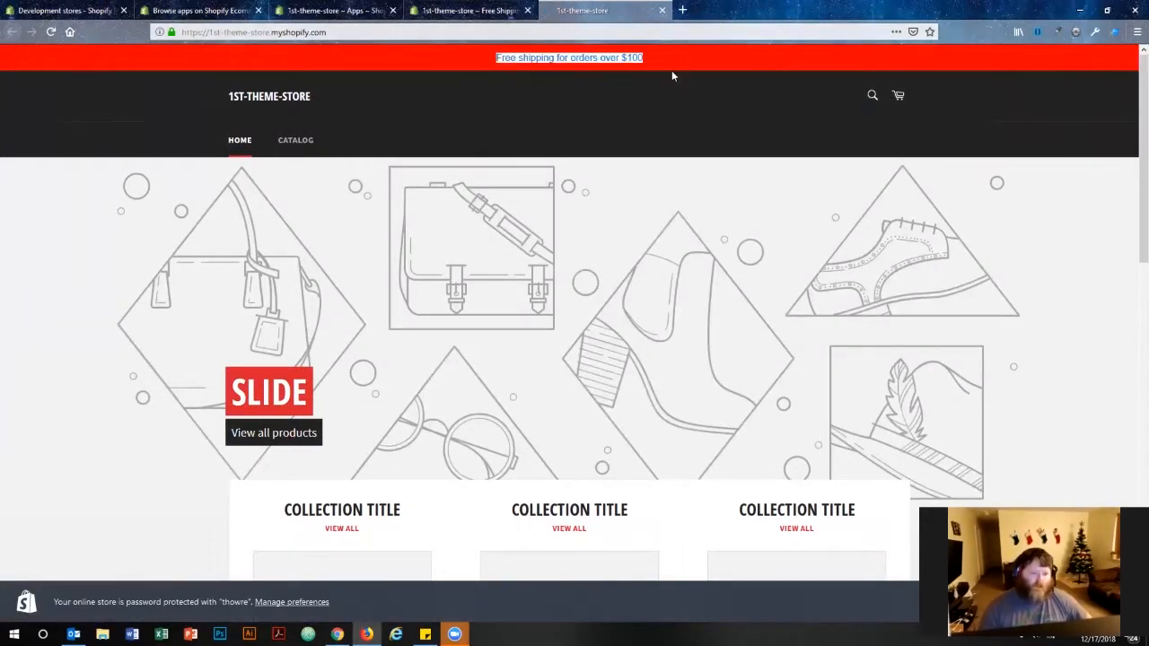
{"action": "left_click", "coordinate": [482, 63]}
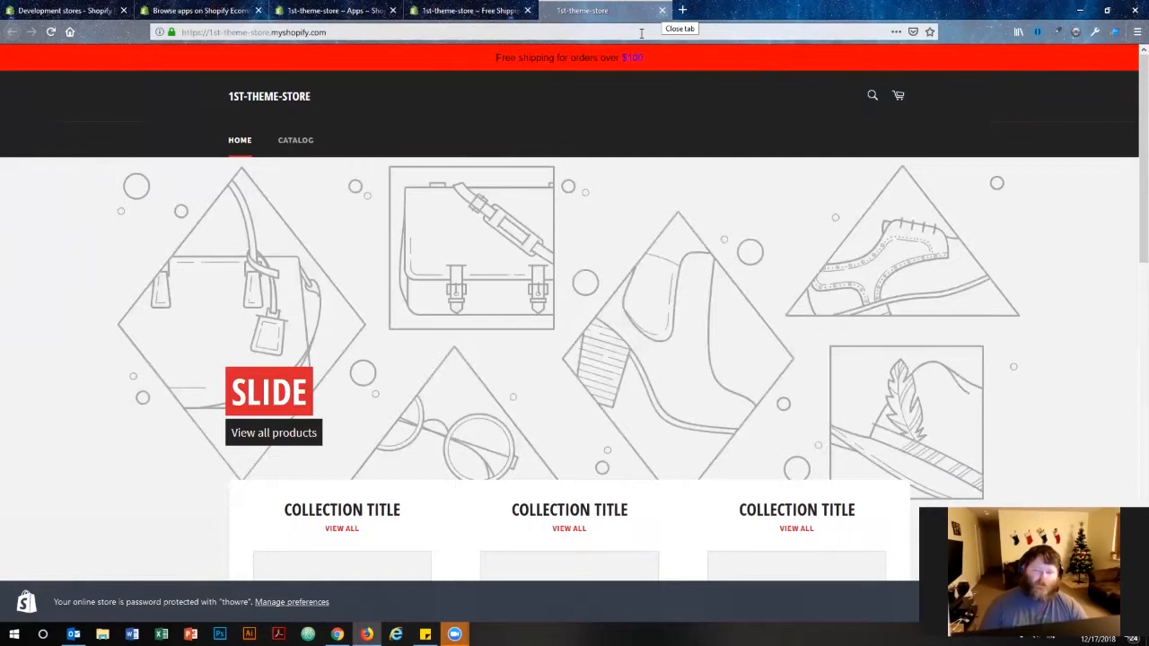
{"action": "key", "text": "ctrl+w"}
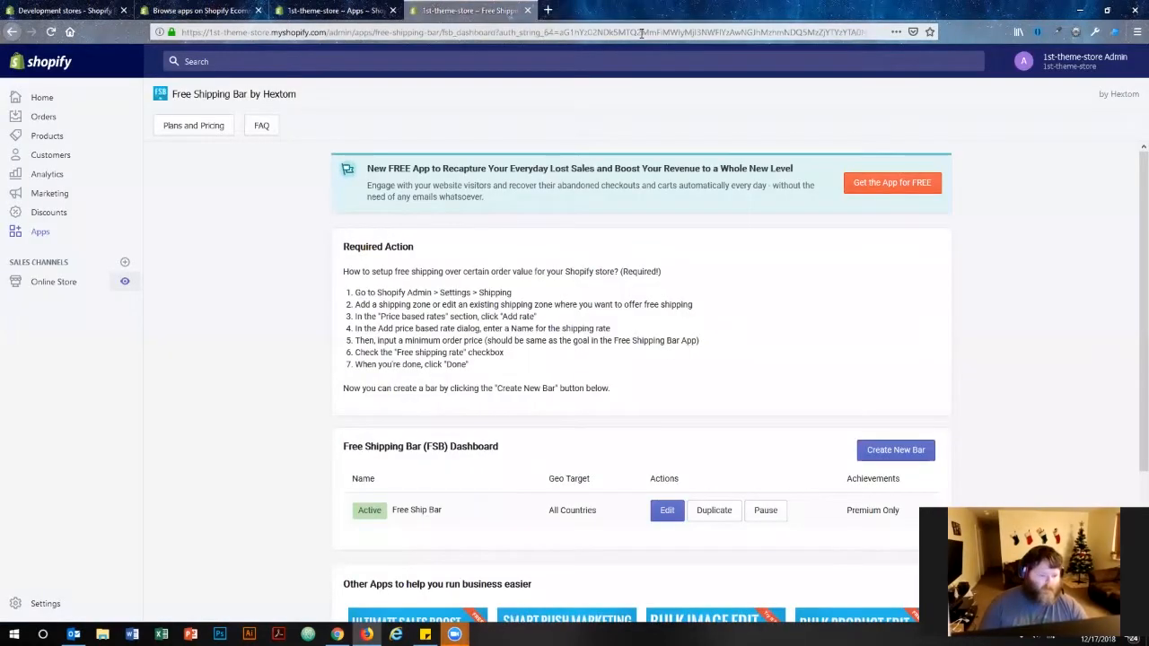